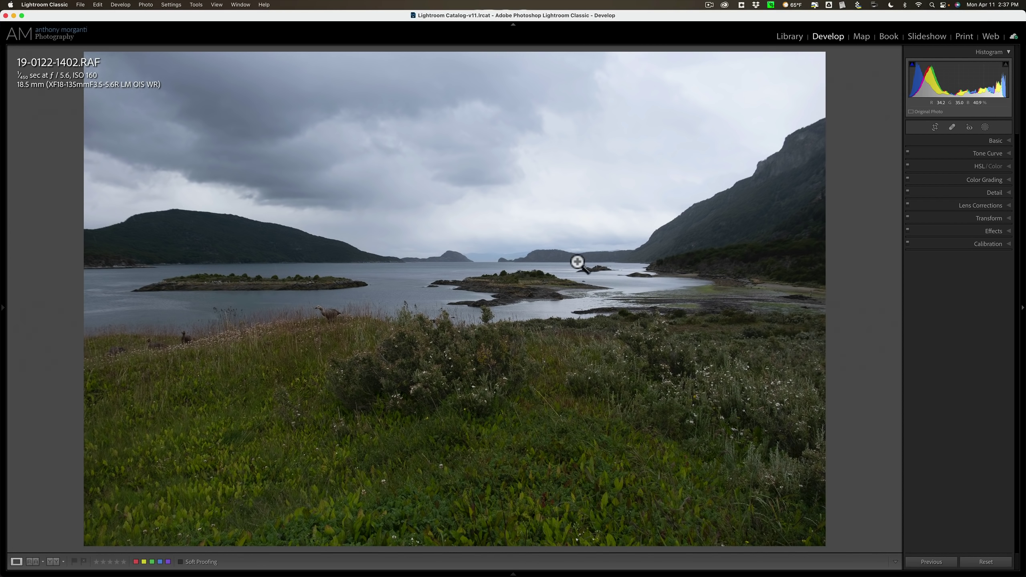
# In the Basic panel, pull Highlights down to -84 and raise Shadows to +70
pyautogui.click(994, 140)
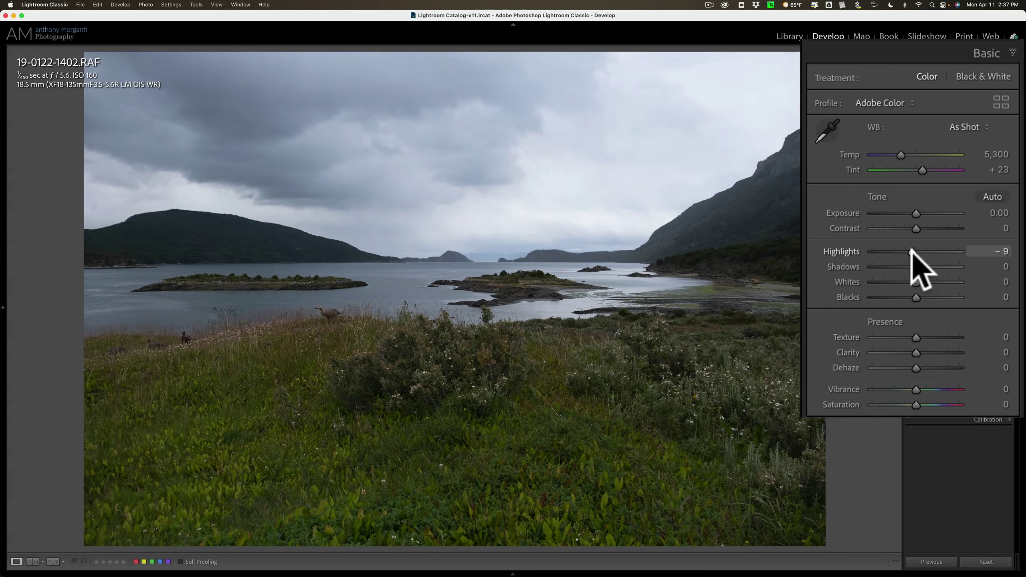
pyautogui.moveTo(912, 259)
pyautogui.mouseDown()
pyautogui.moveTo(891, 263)
pyautogui.moveTo(901, 259)
pyautogui.mouseUp()
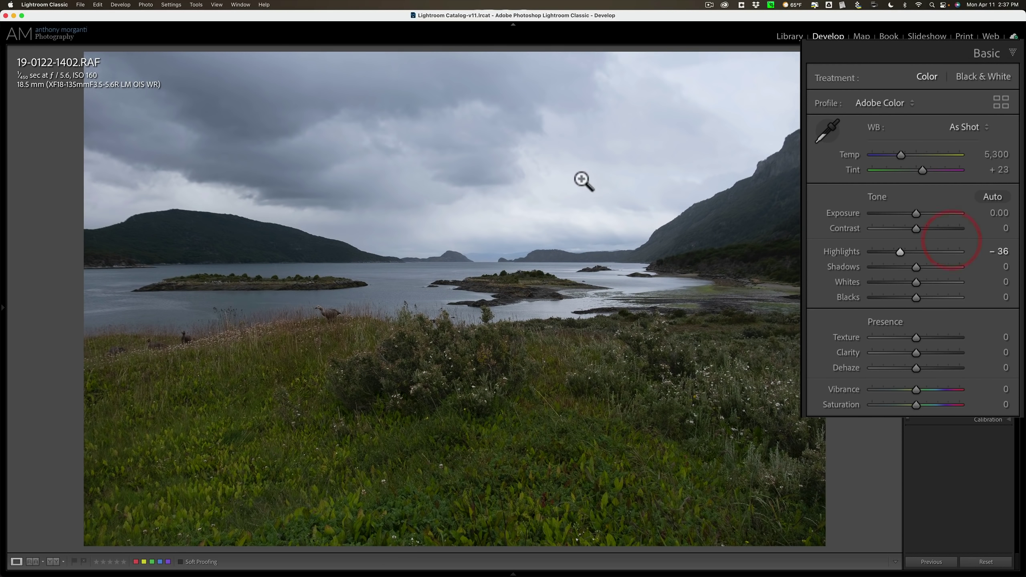
pyautogui.moveTo(899, 250); pyautogui.dragTo(944, 267)
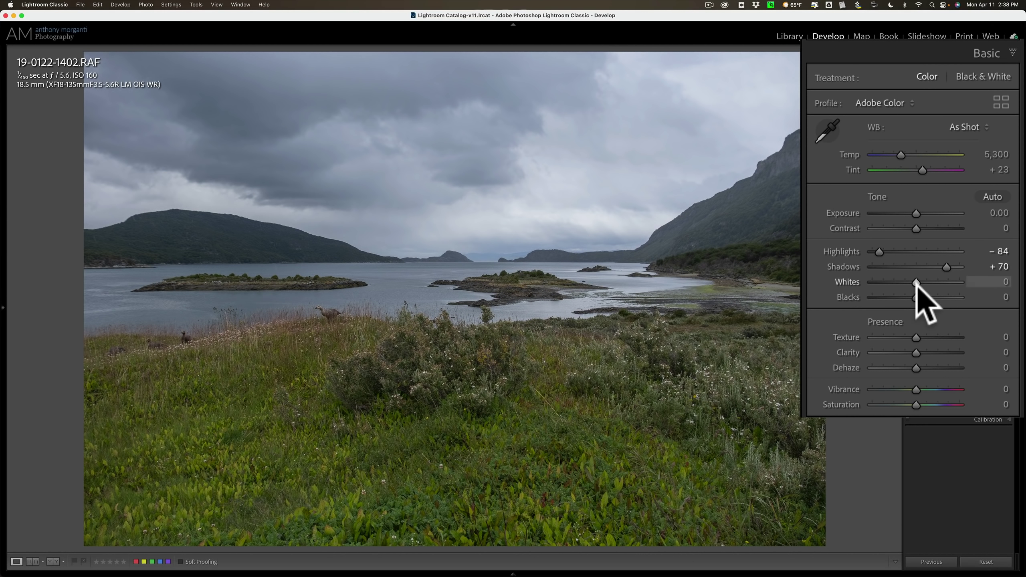
# Raise Whites to +54 with the Option clipping preview showing
pyautogui.press('alt')
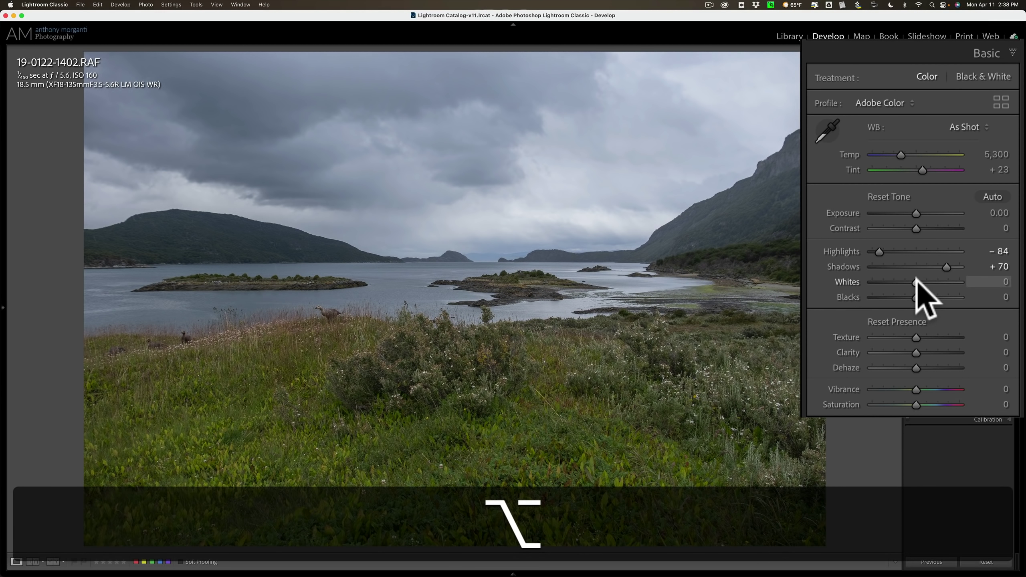
pyautogui.moveTo(917, 282); pyautogui.dragTo(938, 282)
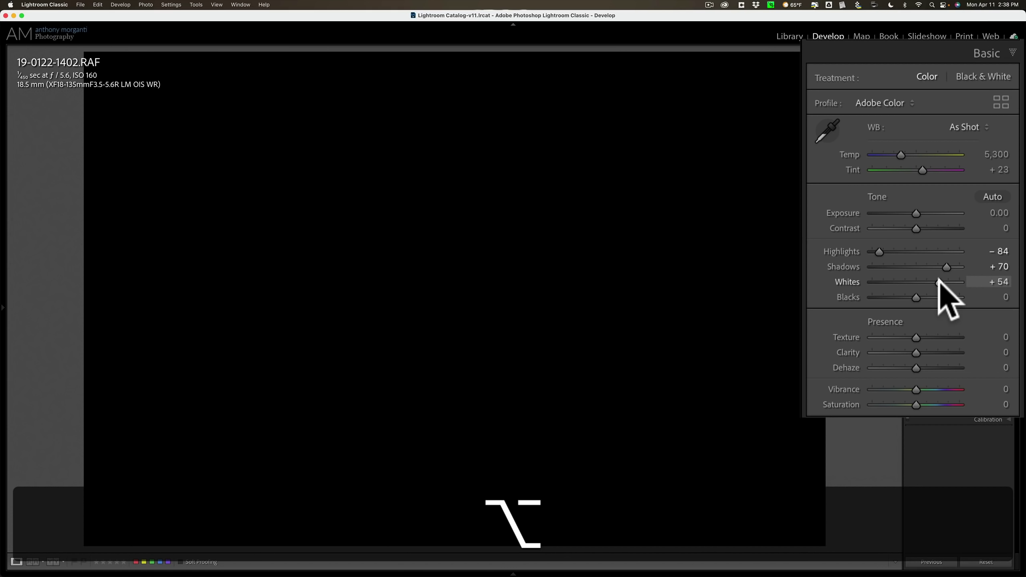
pyautogui.moveTo(938, 282); pyautogui.dragTo(938, 282)
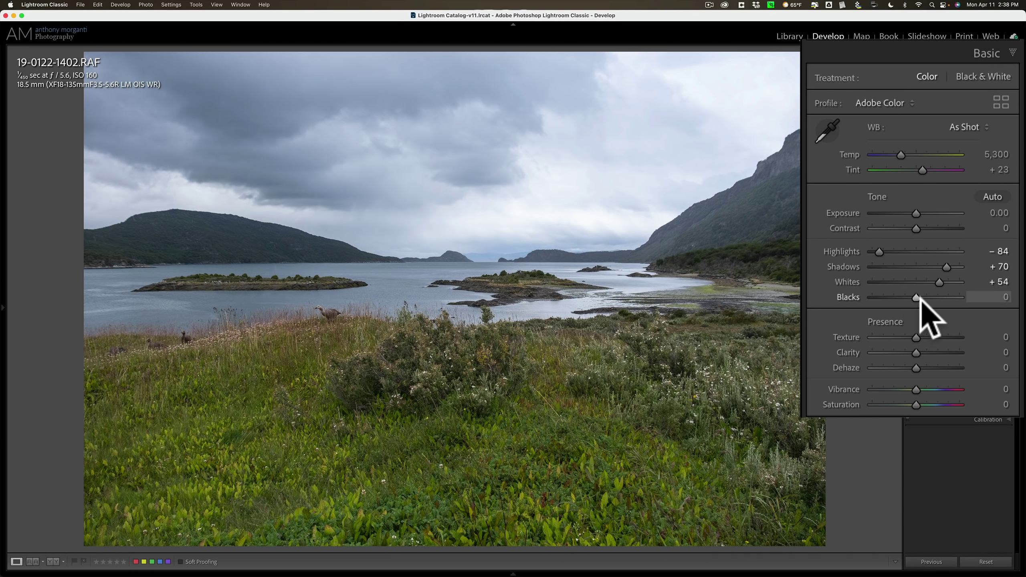
# Drag Blacks down to -47 with the Option clipping preview showing
pyautogui.press('alt')
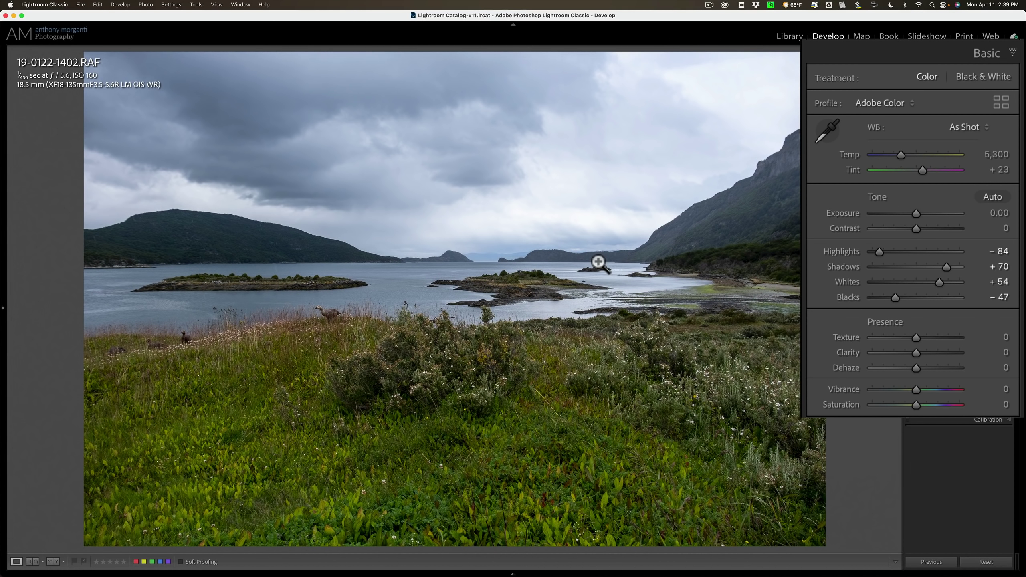
# Compare Before/After, then set Texture to +27 and Clarity to +15
pyautogui.press('\\')
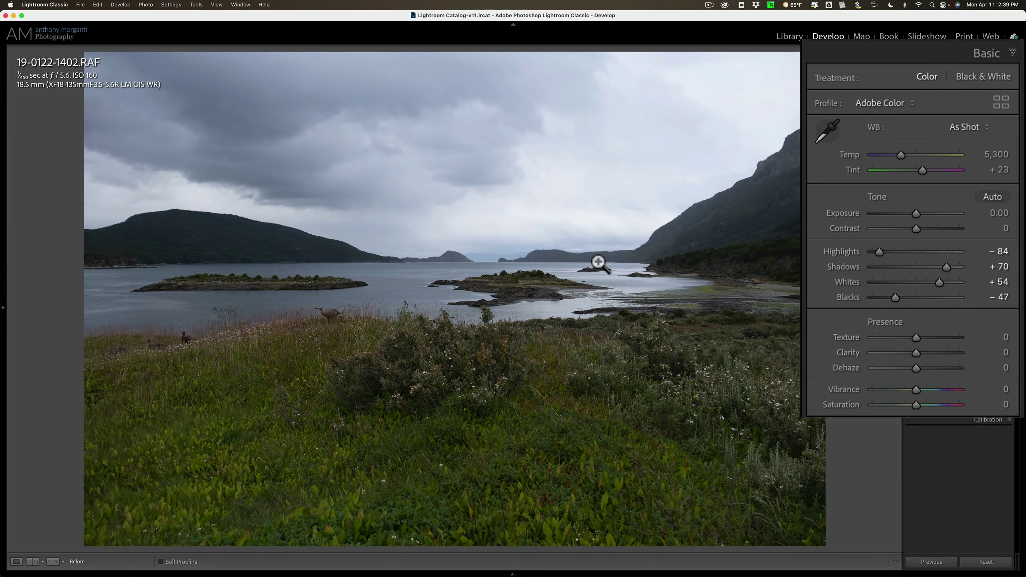
pyautogui.press('\\')
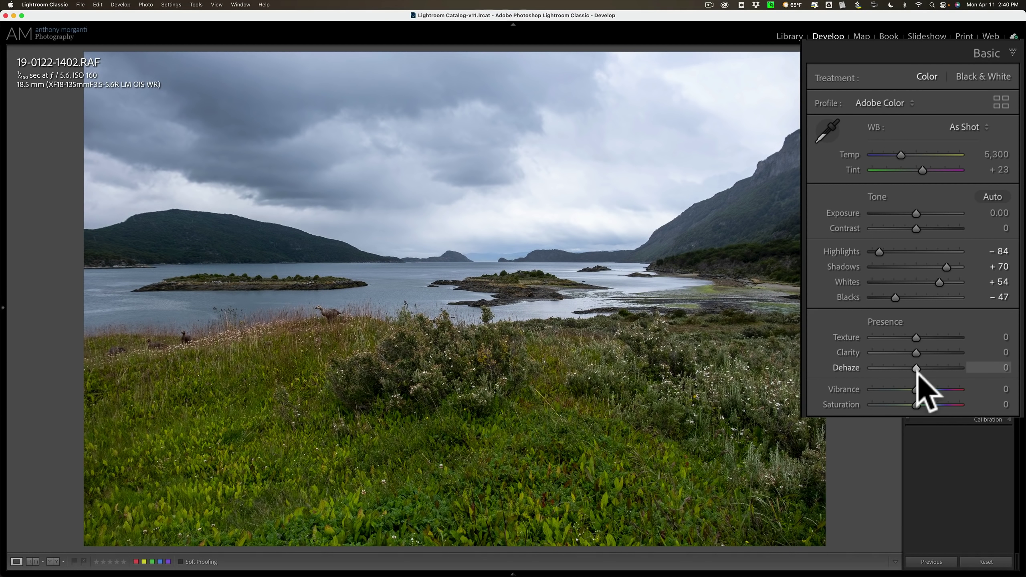
pyautogui.moveTo(917, 338); pyautogui.dragTo(928, 334)
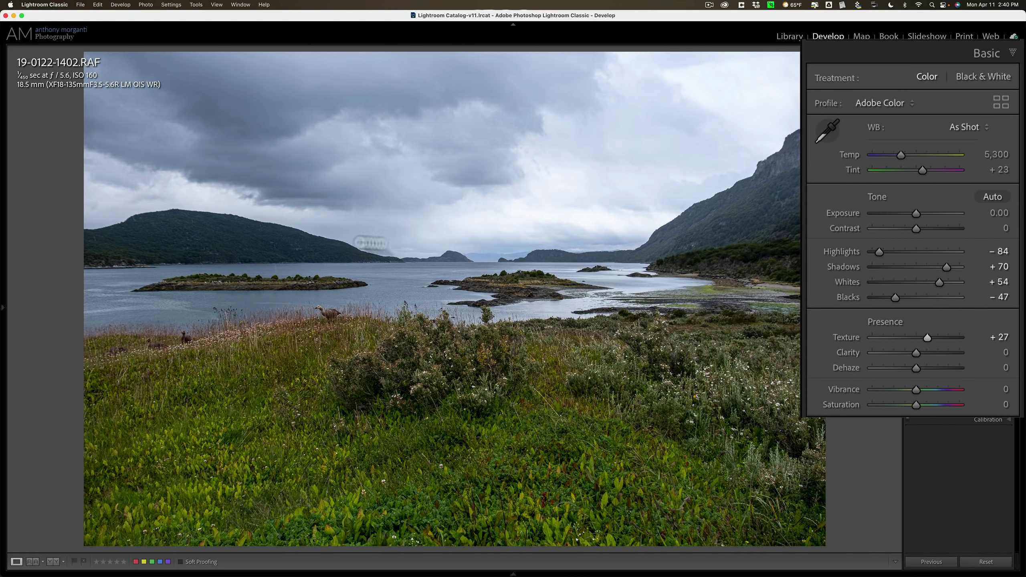
pyautogui.moveTo(917, 352); pyautogui.dragTo(921, 351)
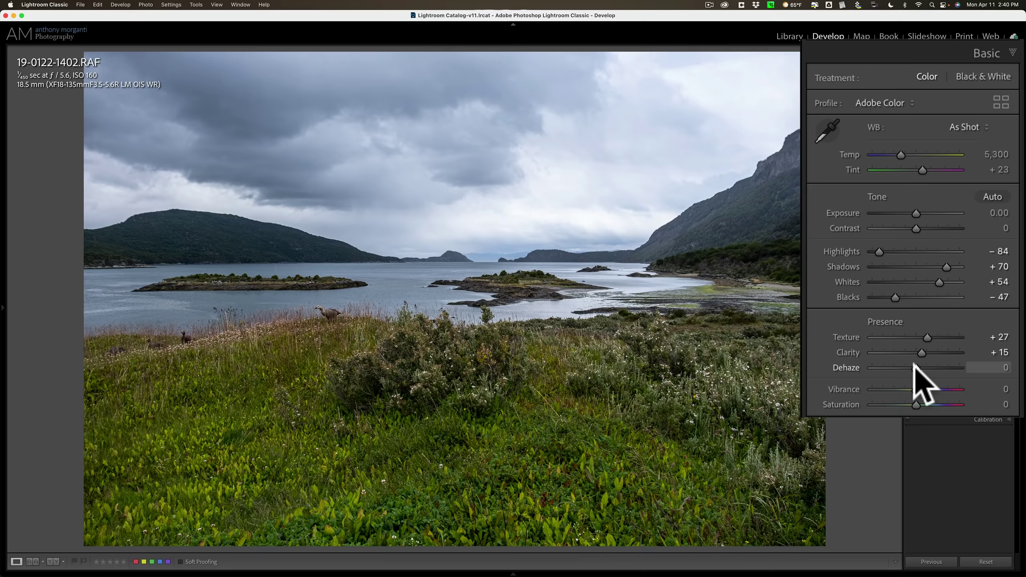
# Set Dehaze to -24 and Saturation to +10
pyautogui.moveTo(914, 364)
pyautogui.mouseDown()
pyautogui.moveTo(928, 364)
pyautogui.moveTo(904, 366)
pyautogui.mouseUp()
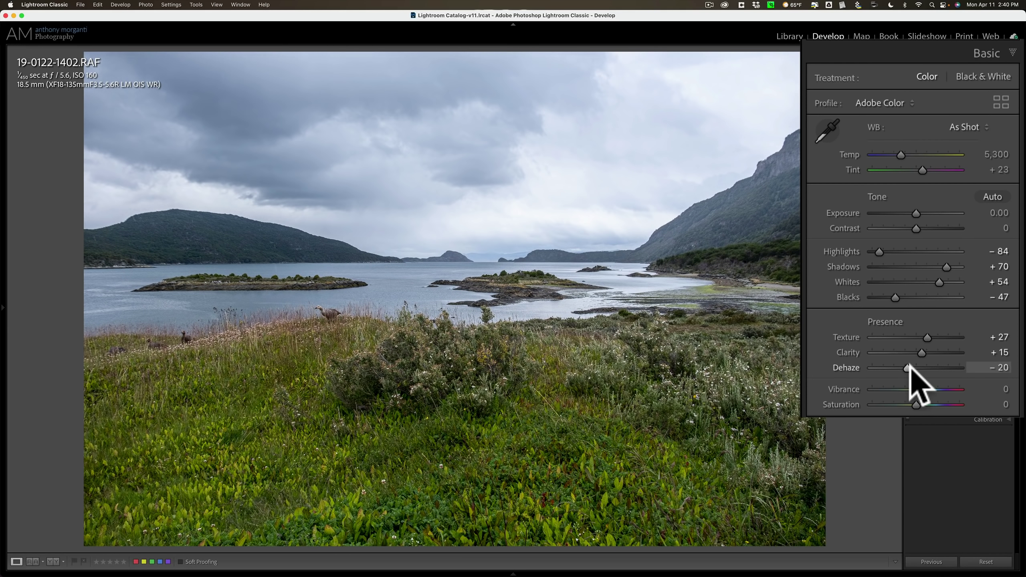
pyautogui.press('Down')
pyautogui.click(906, 368)
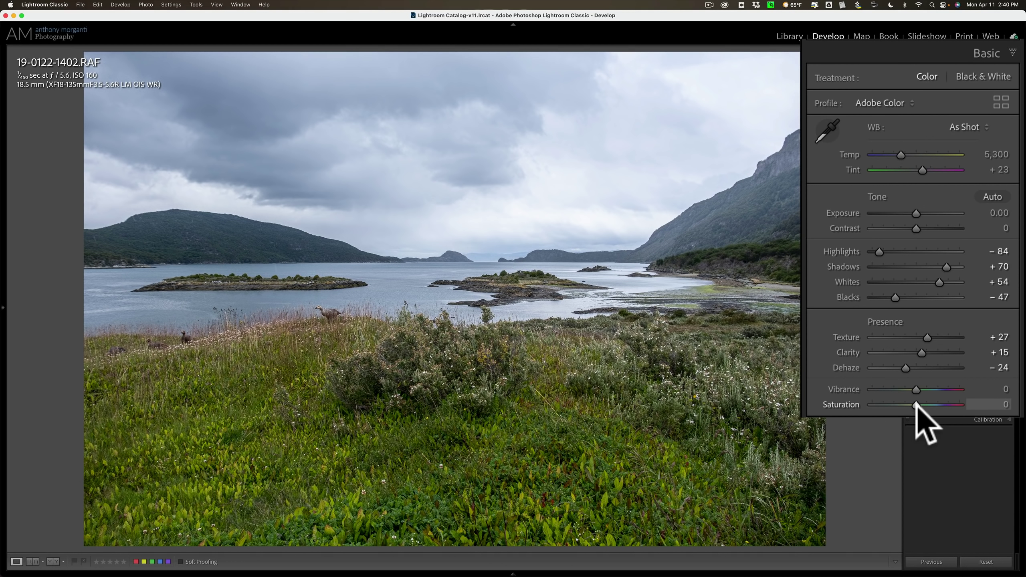
pyautogui.moveTo(916, 405); pyautogui.dragTo(920, 405)
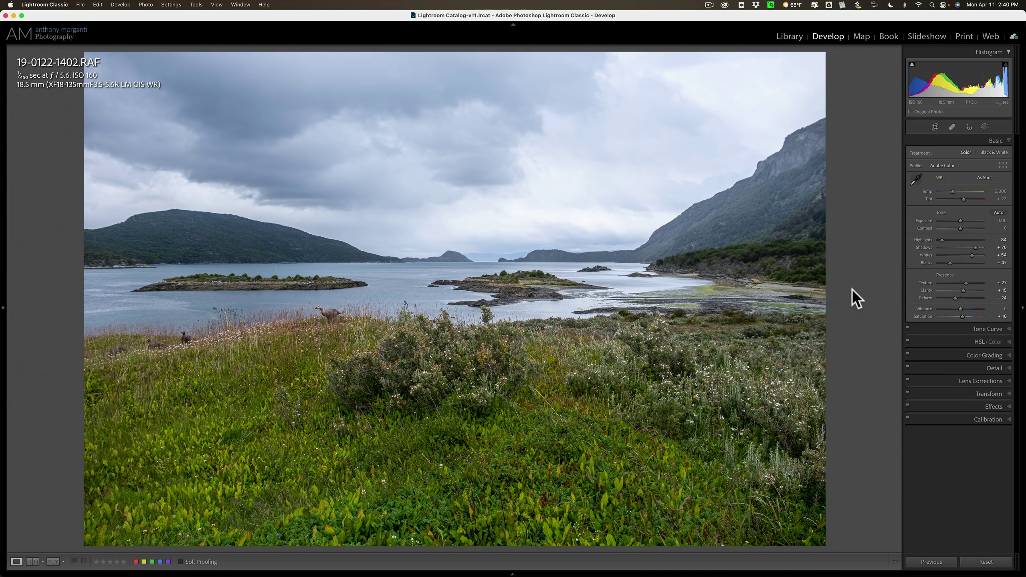
# Add a Select Sky mask (Mask 1), trying Temp and then resetting it to 0
pyautogui.click(977, 135)
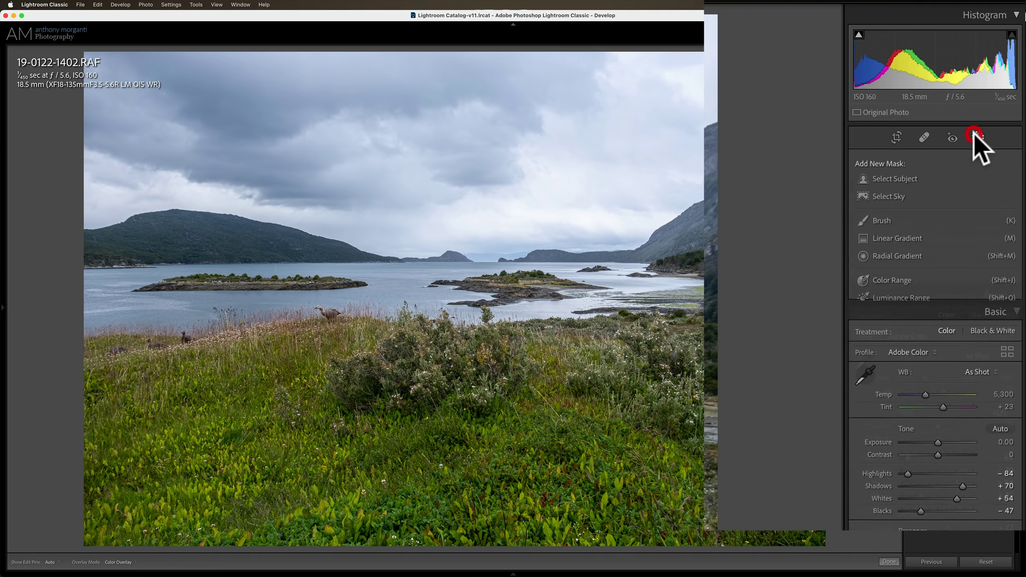
pyautogui.click(885, 196)
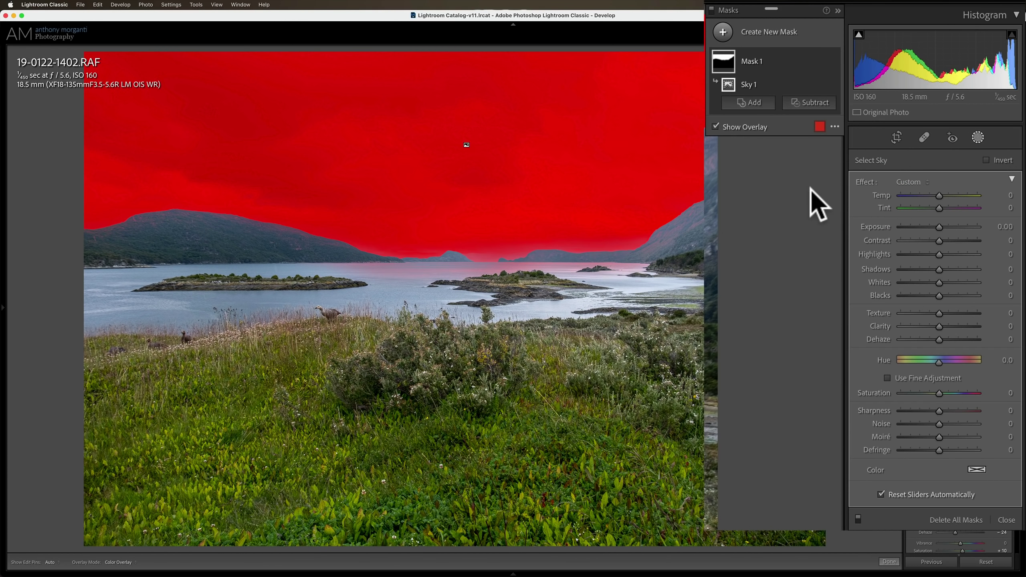
pyautogui.click(715, 127)
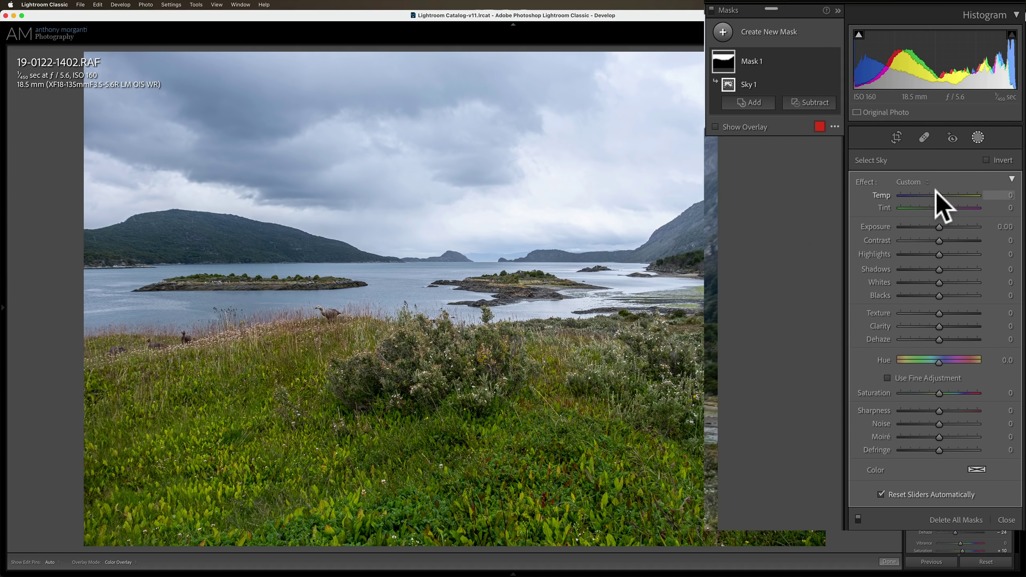
pyautogui.moveTo(938, 193); pyautogui.dragTo(956, 194)
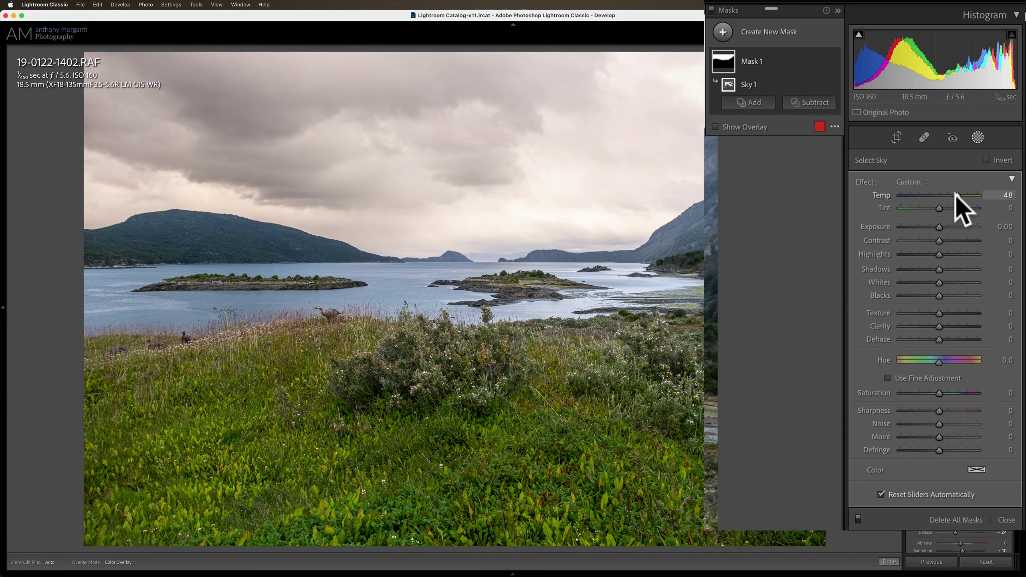
pyautogui.doubleClick(956, 194)
pyautogui.press('o')
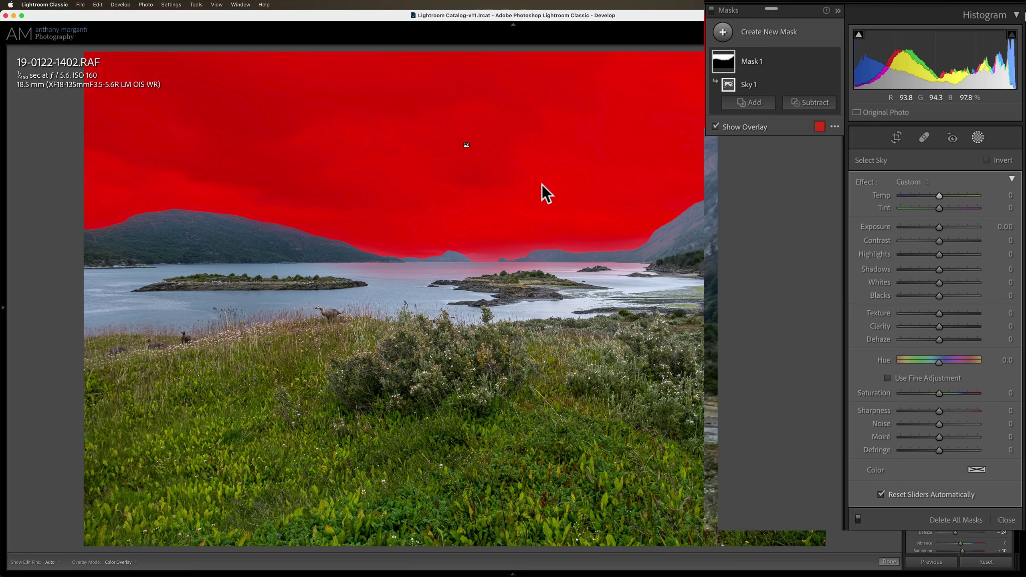
pyautogui.click(716, 126)
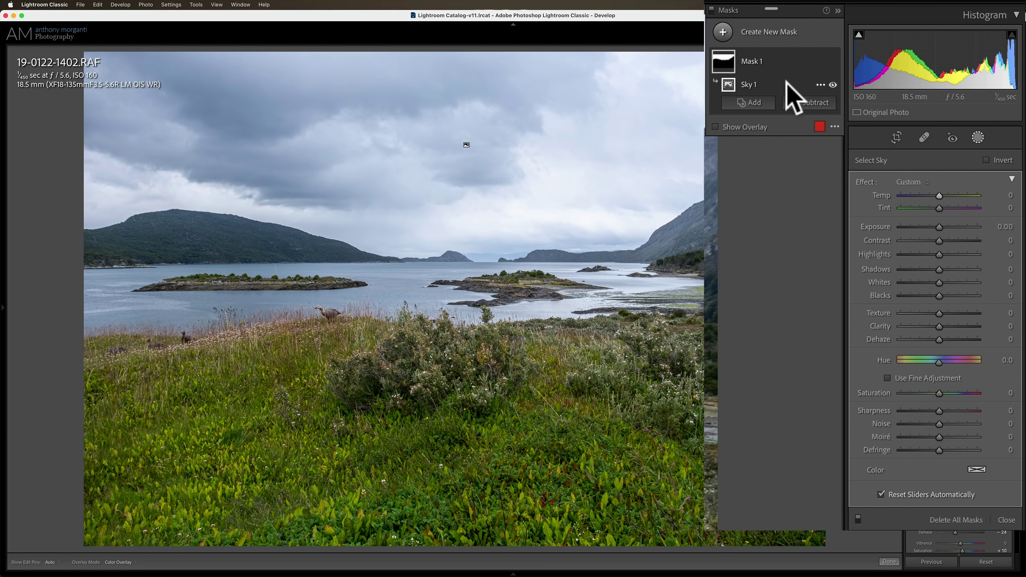
# Intersect Sky 1 with a Luminance Range sampled from the sky, set to 80/89
pyautogui.click(819, 85)
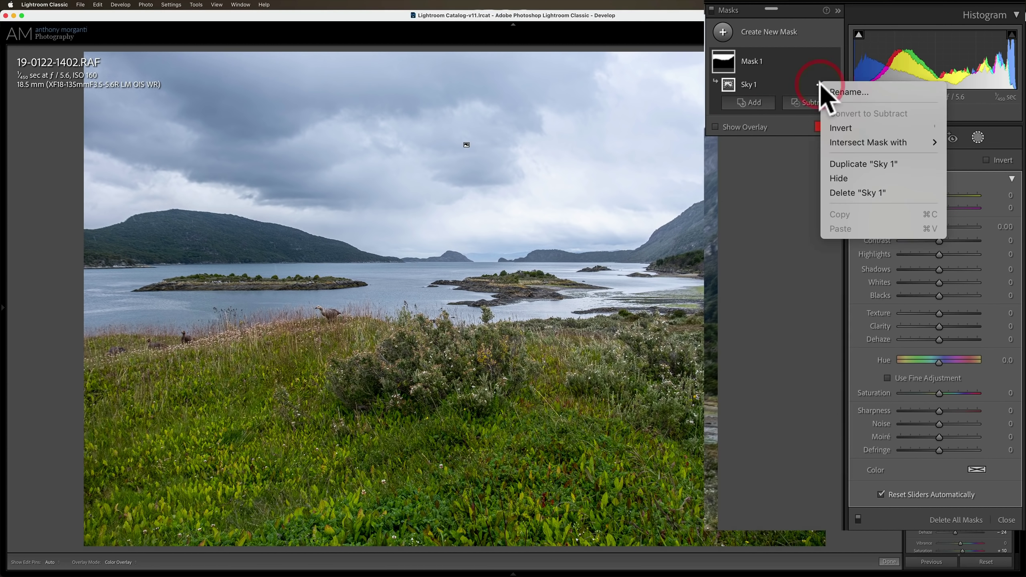
pyautogui.moveTo(843, 142)
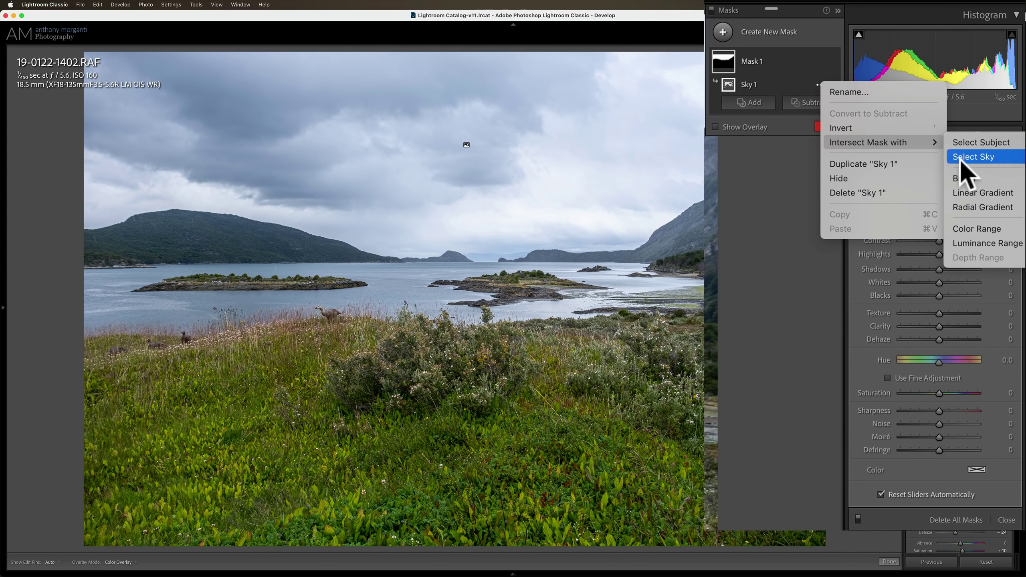
pyautogui.click(973, 243)
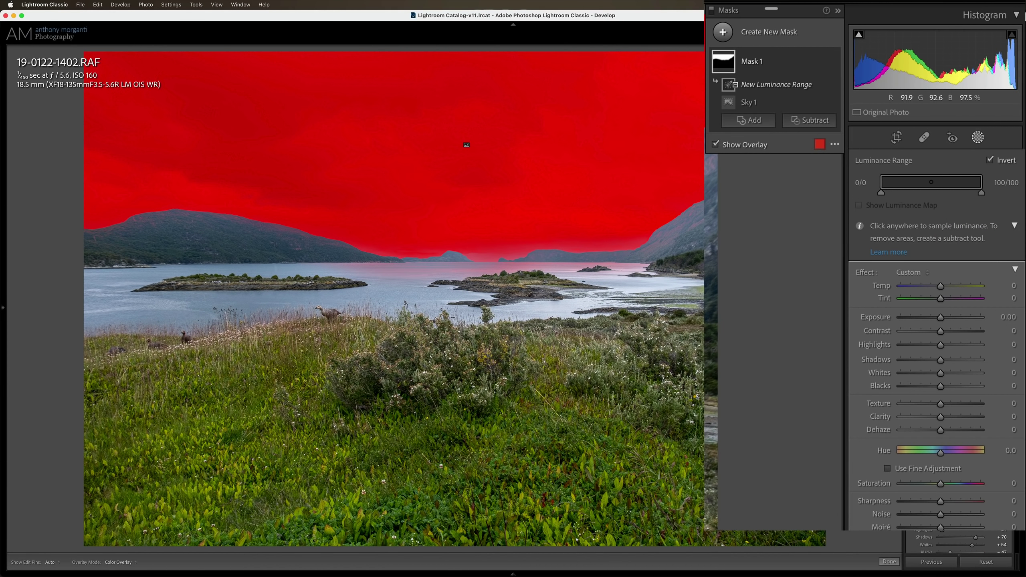
pyautogui.click(715, 144)
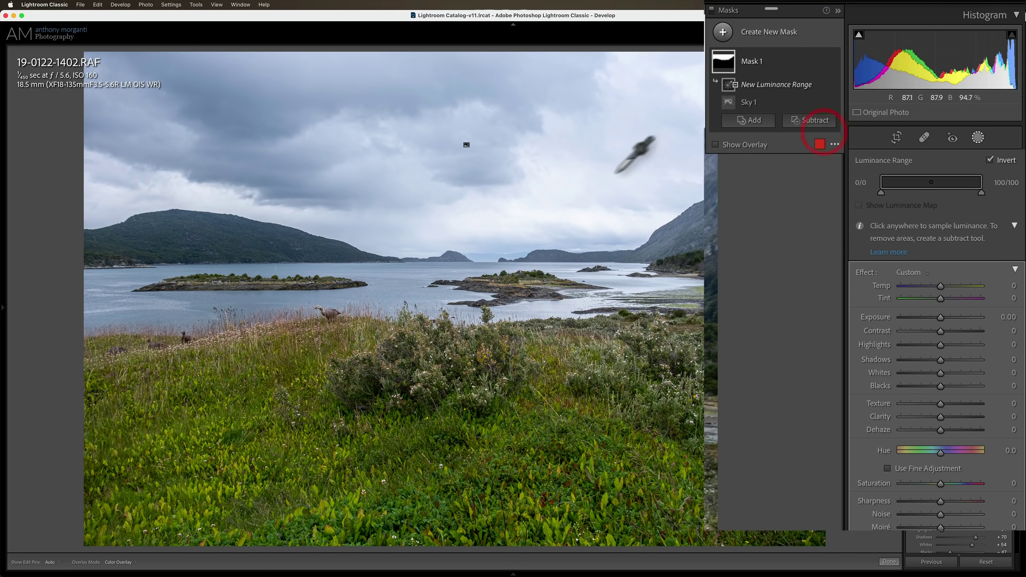
pyautogui.click(575, 213)
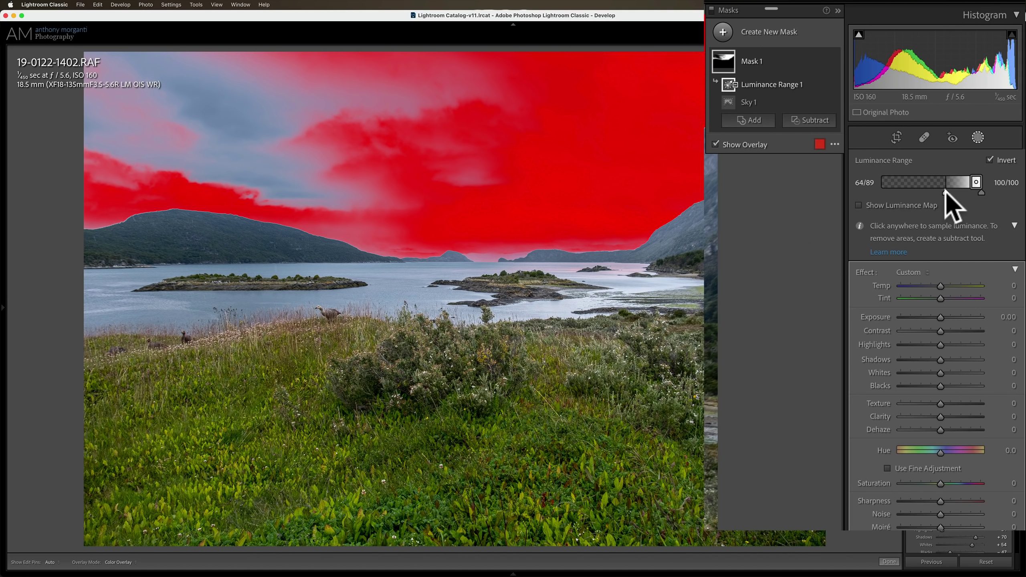
pyautogui.moveTo(945, 191); pyautogui.dragTo(961, 192)
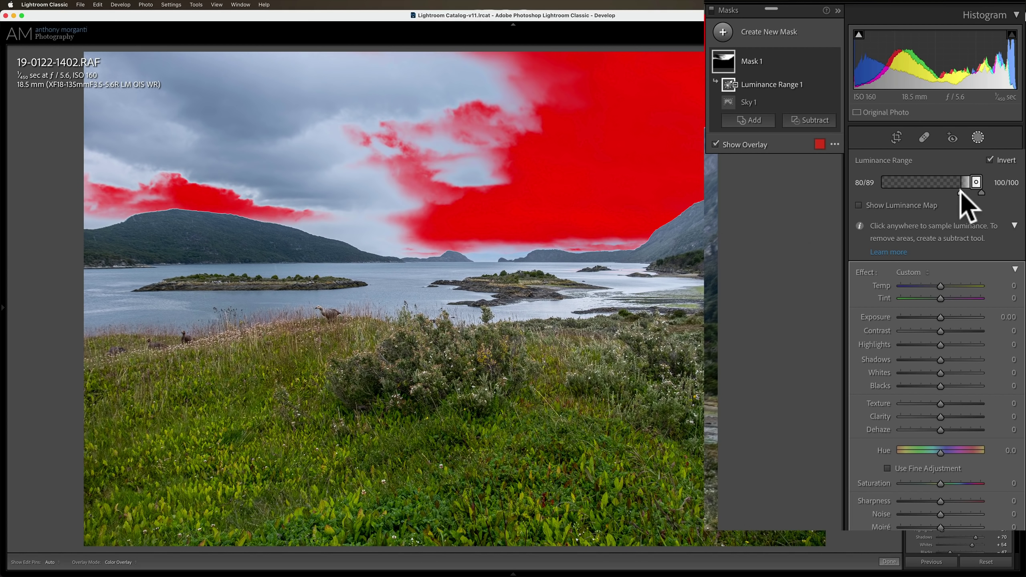
# Check mask coverage with the overlay, then set the mask's Temp to +26 and Tint to -9
pyautogui.click(717, 143)
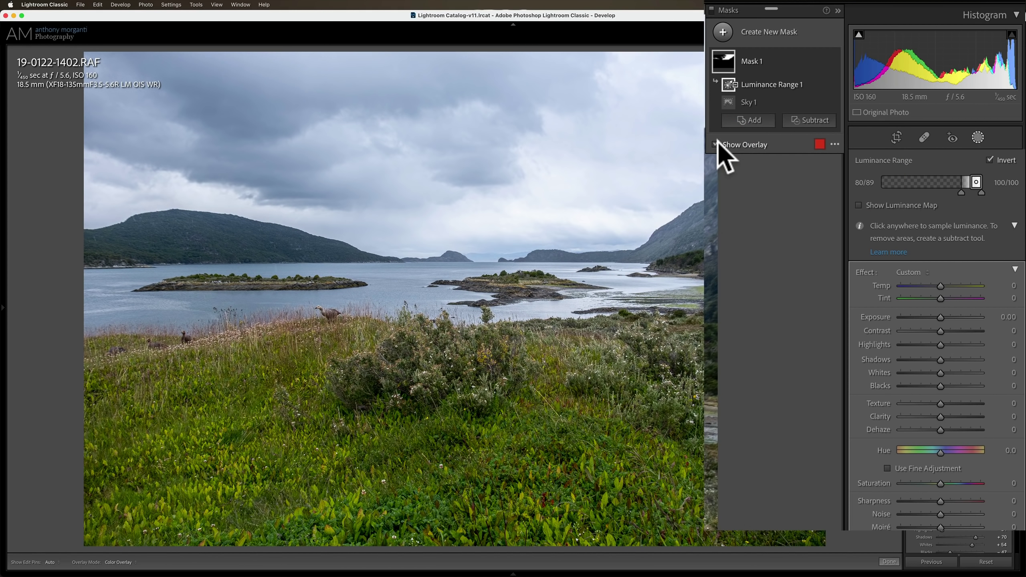
pyautogui.click(717, 143)
pyautogui.click(716, 144)
pyautogui.click(717, 144)
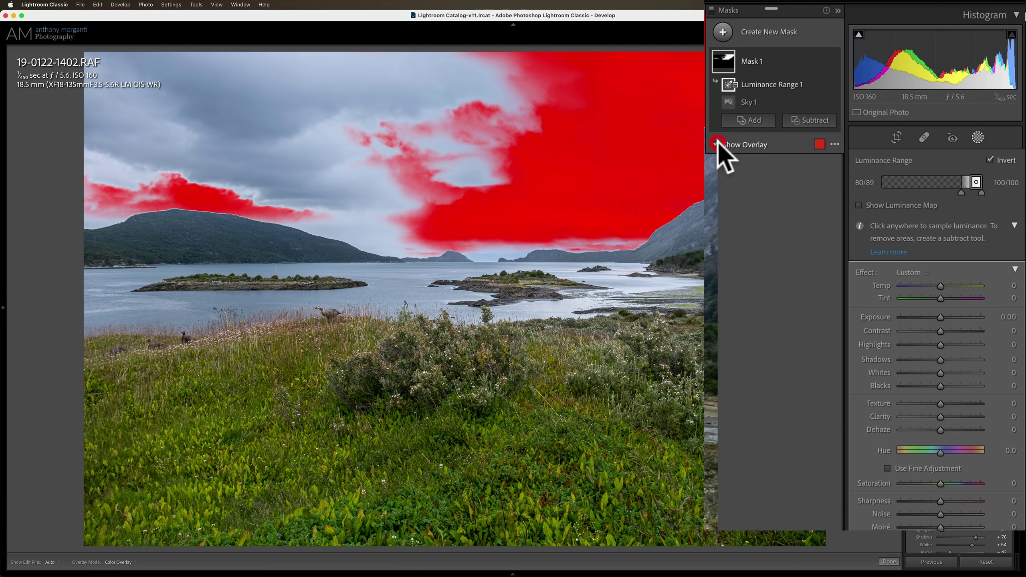
pyautogui.click(717, 144)
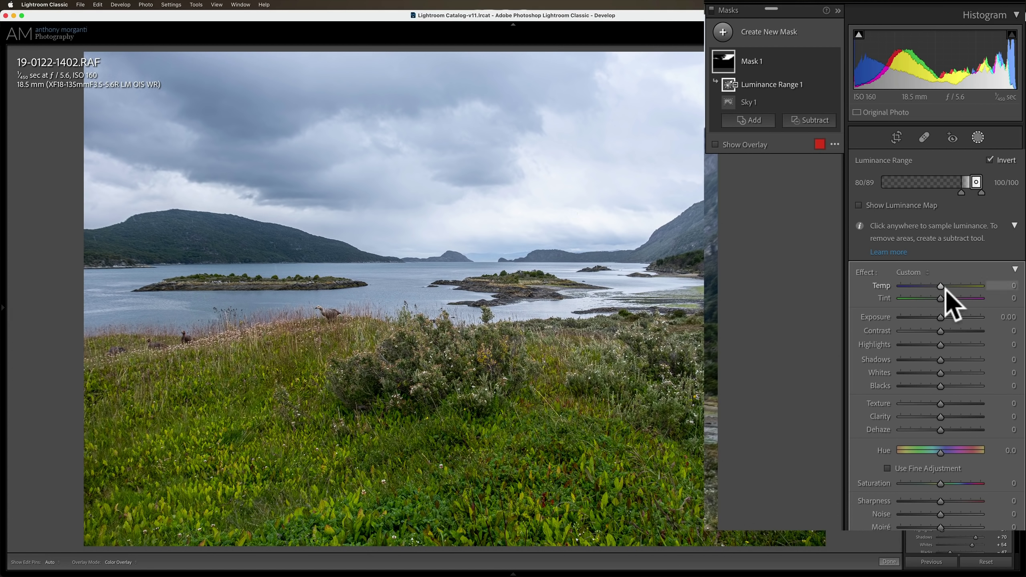
pyautogui.moveTo(939, 283)
pyautogui.mouseDown()
pyautogui.moveTo(950, 284)
pyautogui.moveTo(939, 299)
pyautogui.mouseUp()
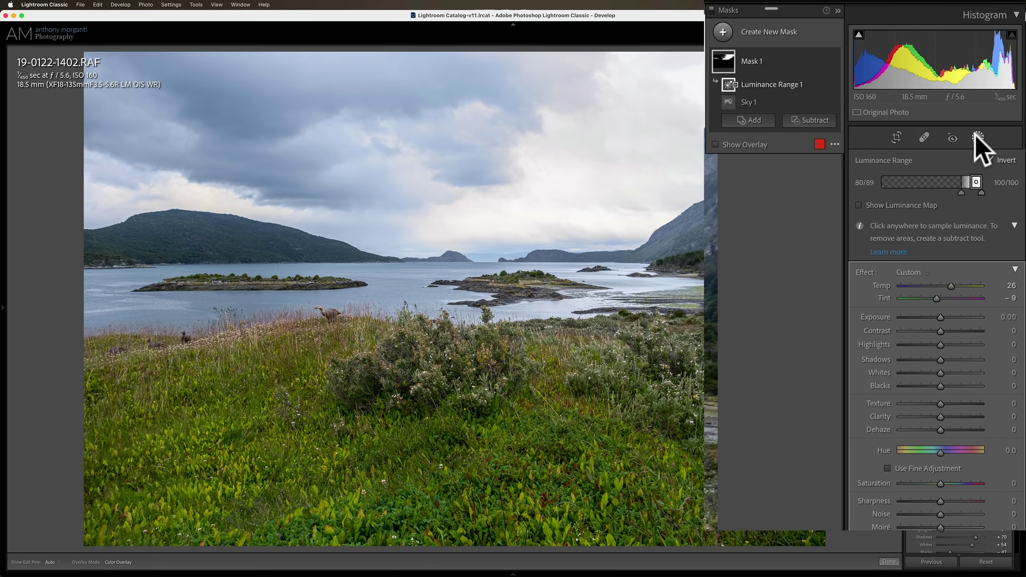
# Add a second sky mask with Texture +35, Clarity +31, Contrast +33 and Exposure -0.18
pyautogui.click(724, 29)
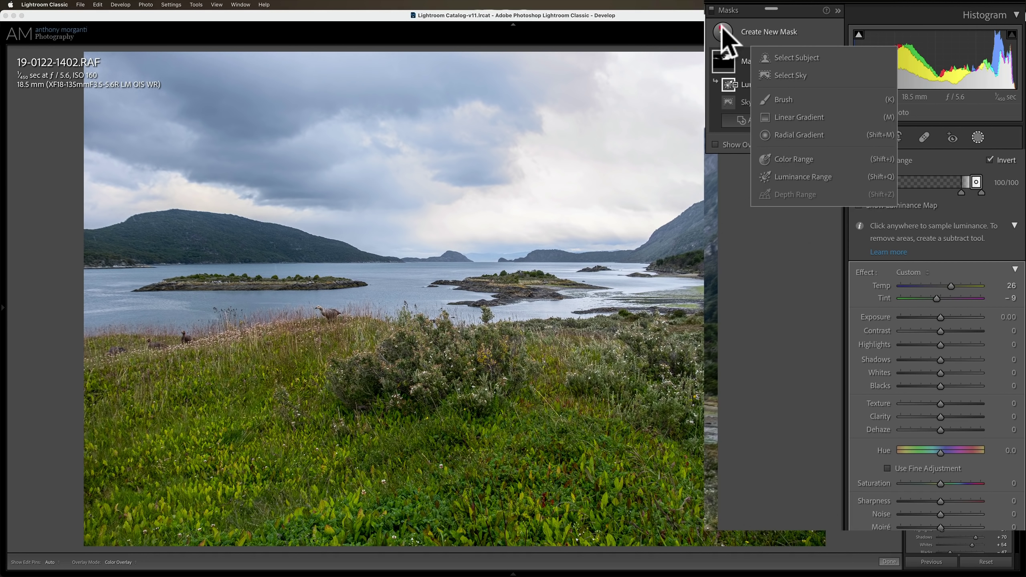
pyautogui.click(788, 76)
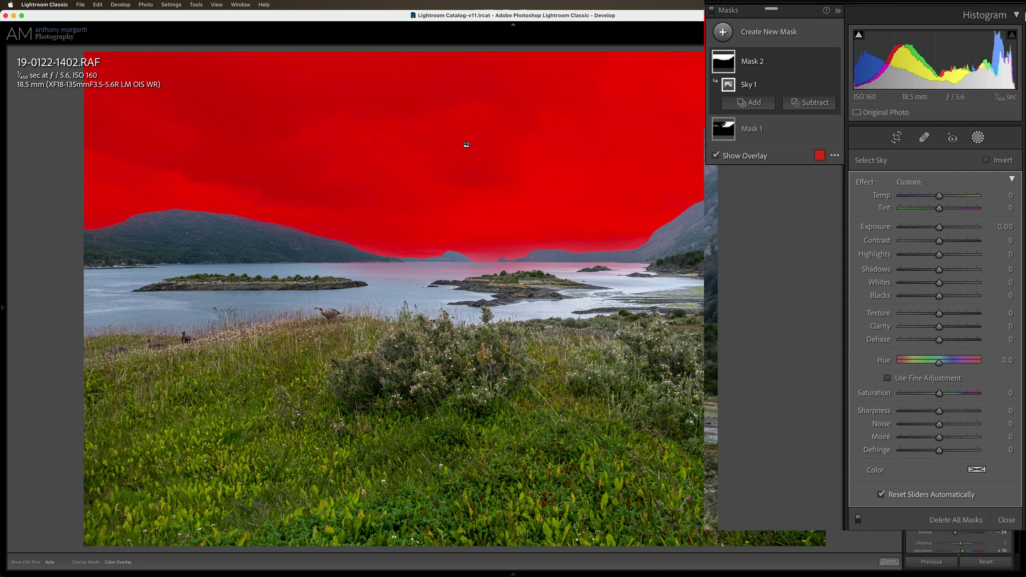
pyautogui.moveTo(937, 323); pyautogui.dragTo(955, 316)
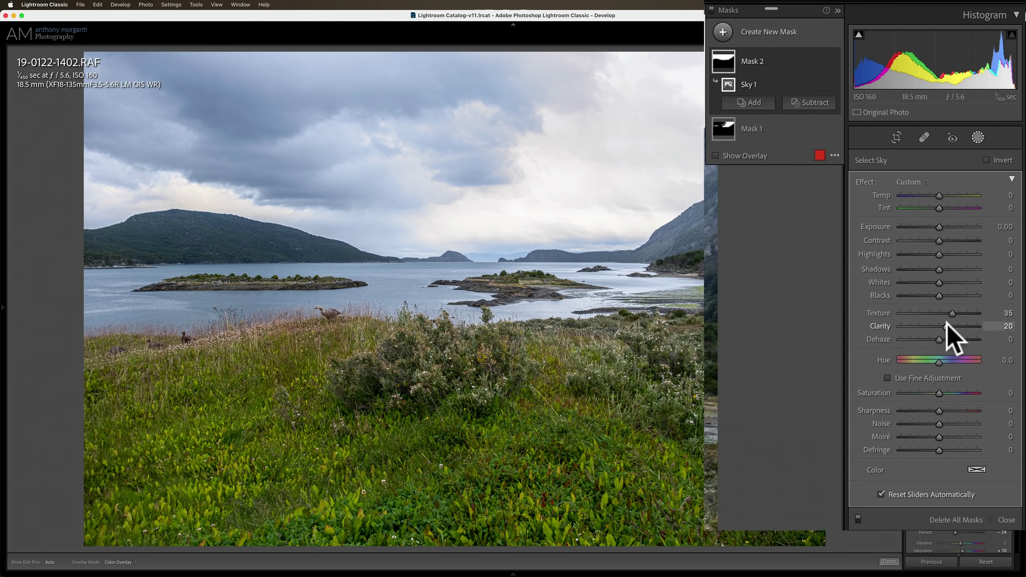
pyautogui.moveTo(947, 324); pyautogui.dragTo(950, 326)
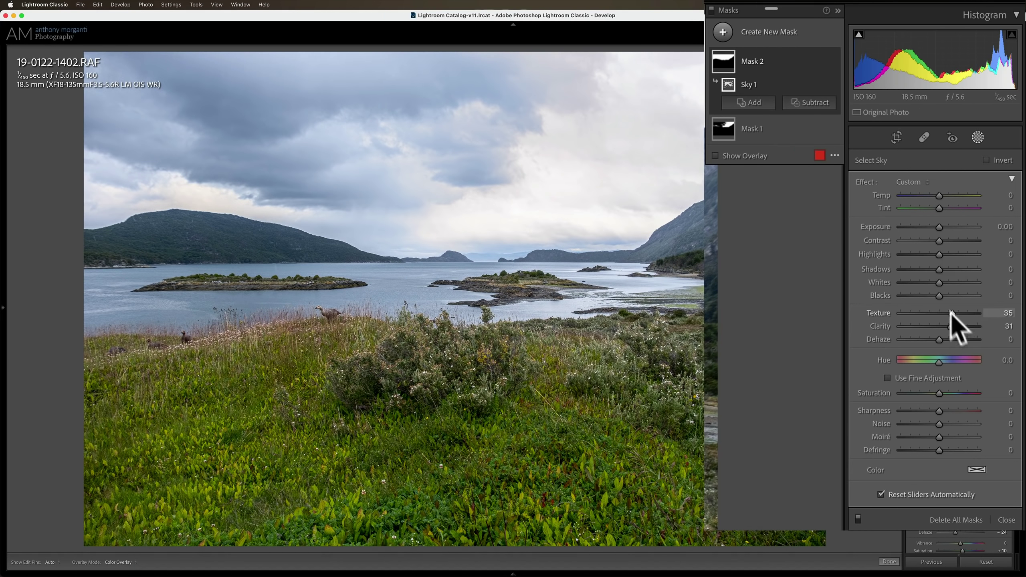
pyautogui.moveTo(938, 238); pyautogui.dragTo(950, 238)
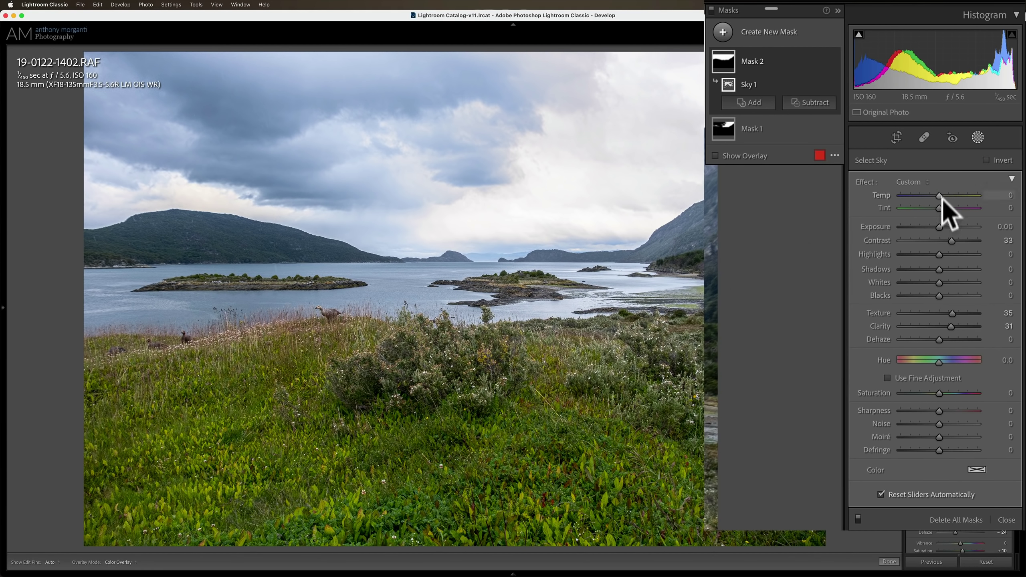
pyautogui.moveTo(938, 225); pyautogui.dragTo(936, 225)
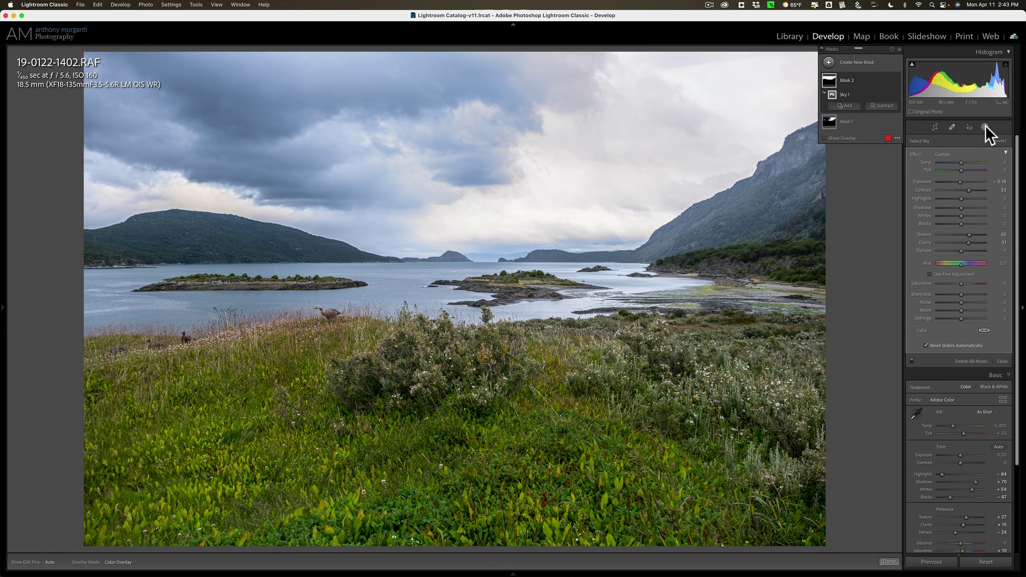
# Close the Masking panel and toggle the Before view to compare, then return to the edit
pyautogui.click(985, 126)
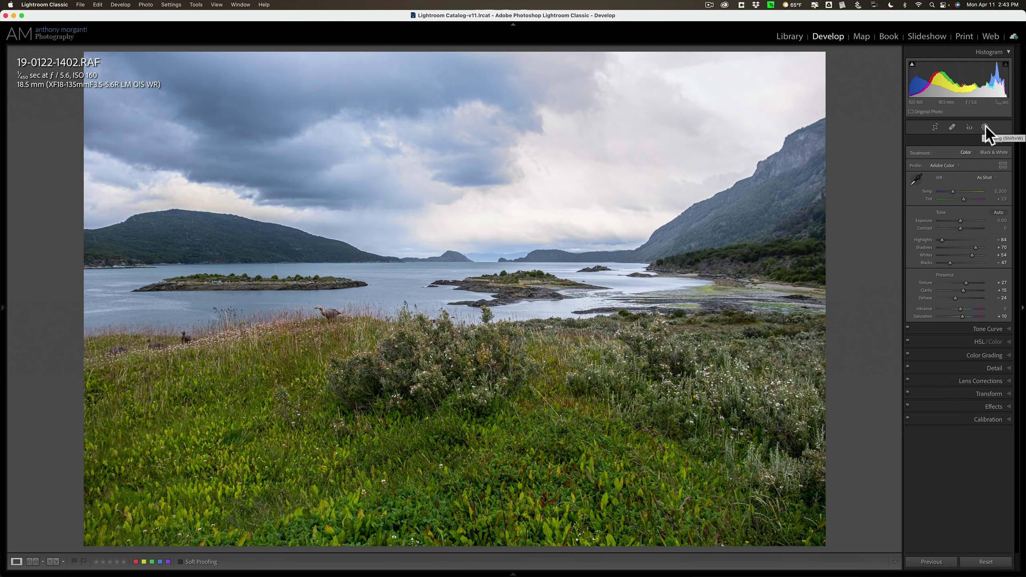
pyautogui.press('\\')
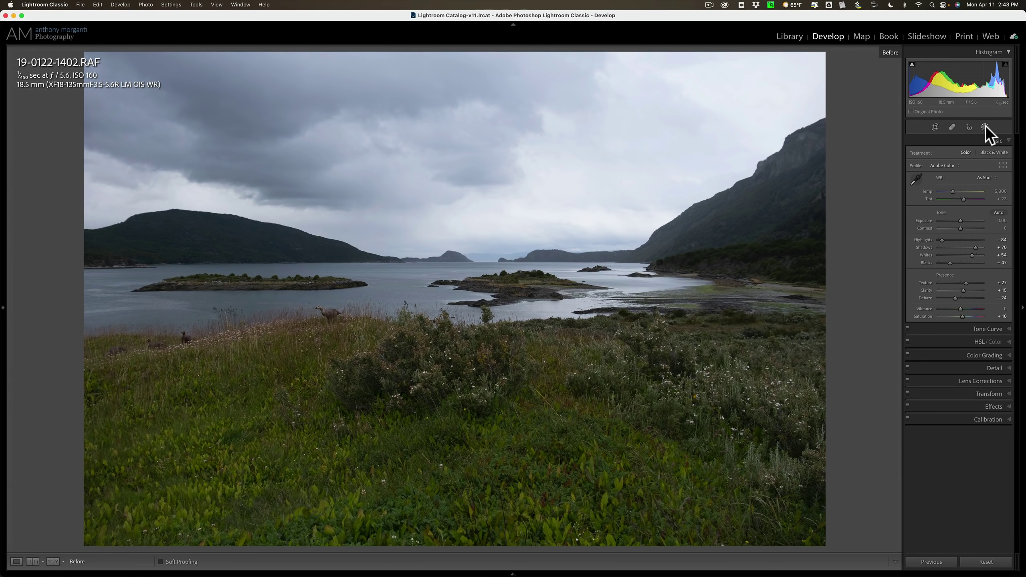
pyautogui.press('\\')
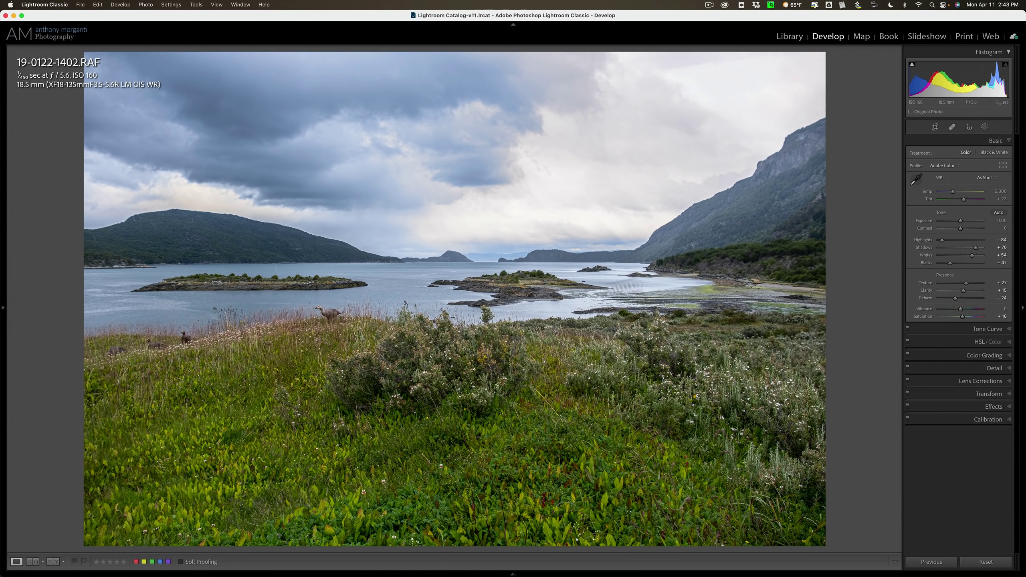
# Collapse the Basic panel and open HSL/Color showing the Luminance sliders
pyautogui.click(991, 141)
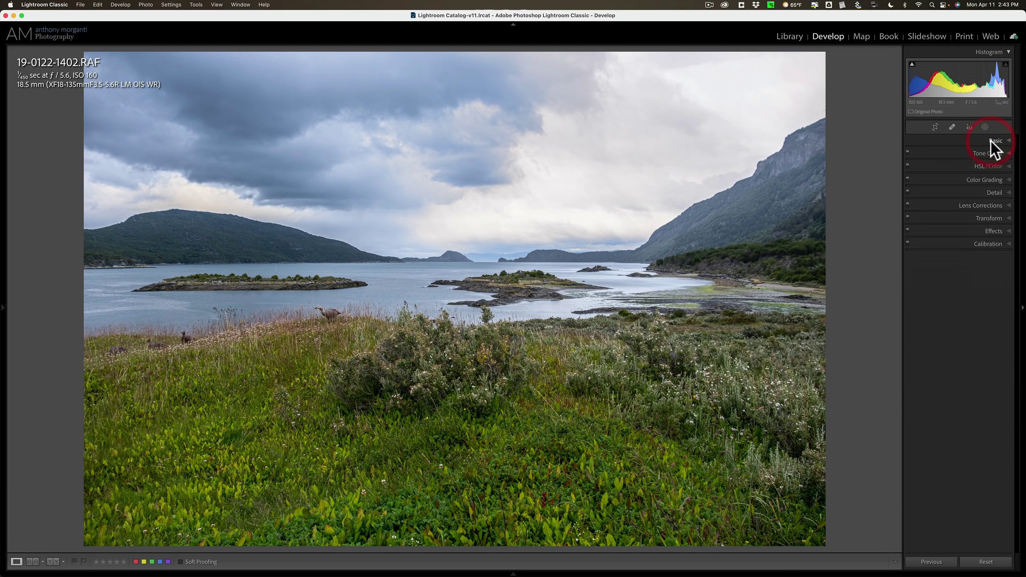
pyautogui.click(1008, 166)
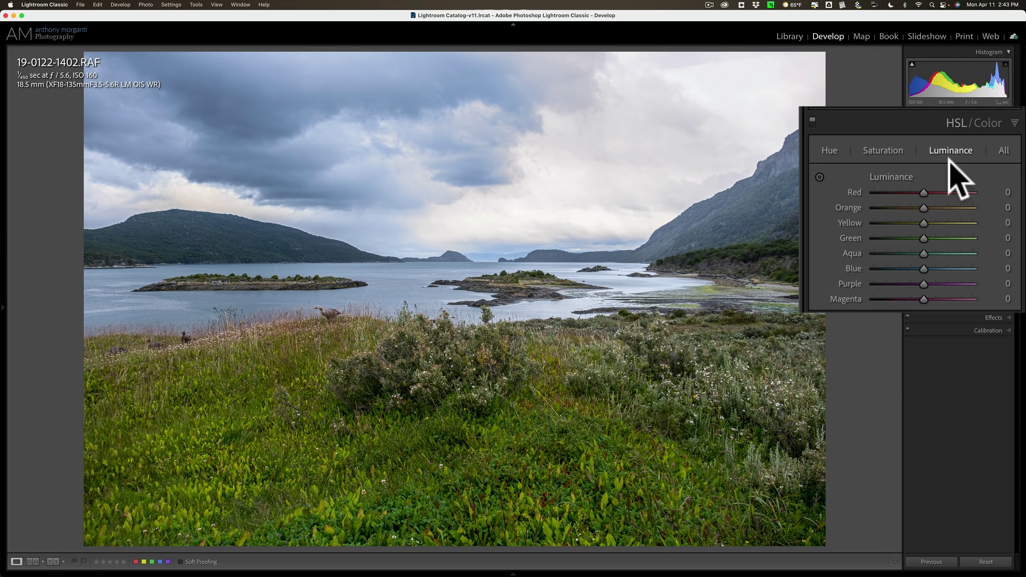
pyautogui.click(951, 152)
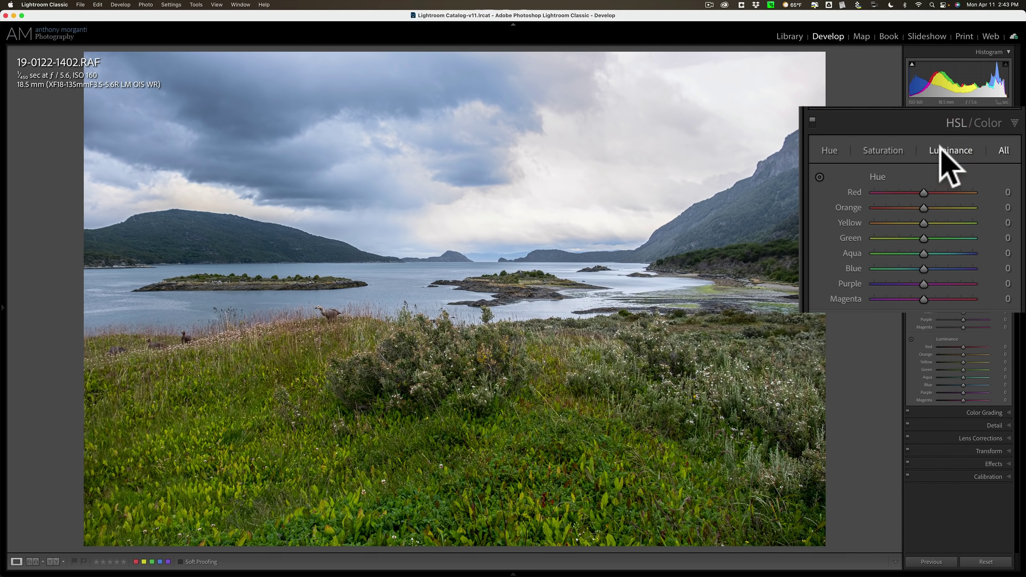
pyautogui.click(941, 153)
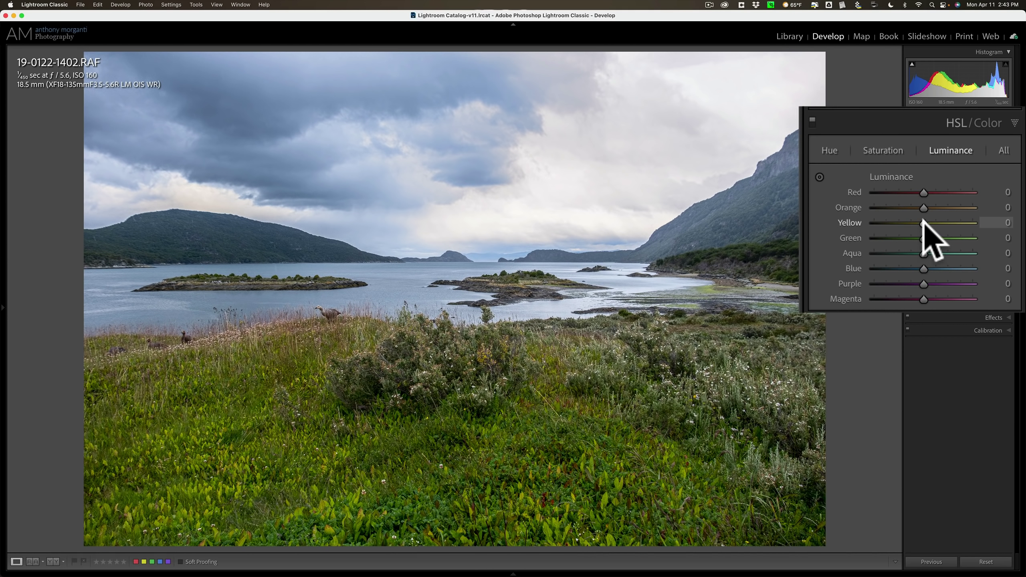
# Set luminance to Yellow +38, Green -40 and Orange +31, then collapse HSL/Color
pyautogui.moveTo(924, 223); pyautogui.dragTo(942, 223)
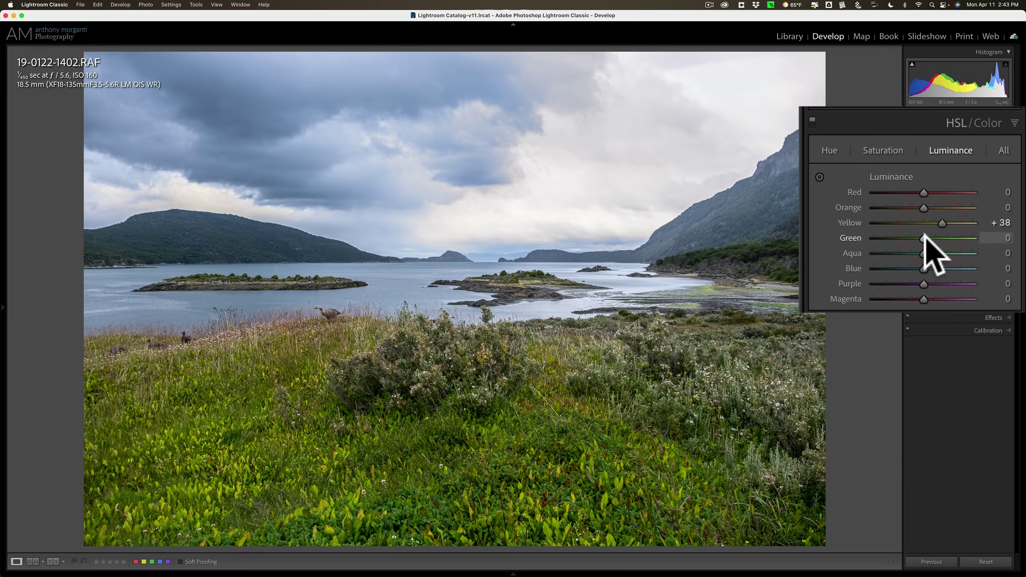
pyautogui.moveTo(925, 238); pyautogui.dragTo(905, 237)
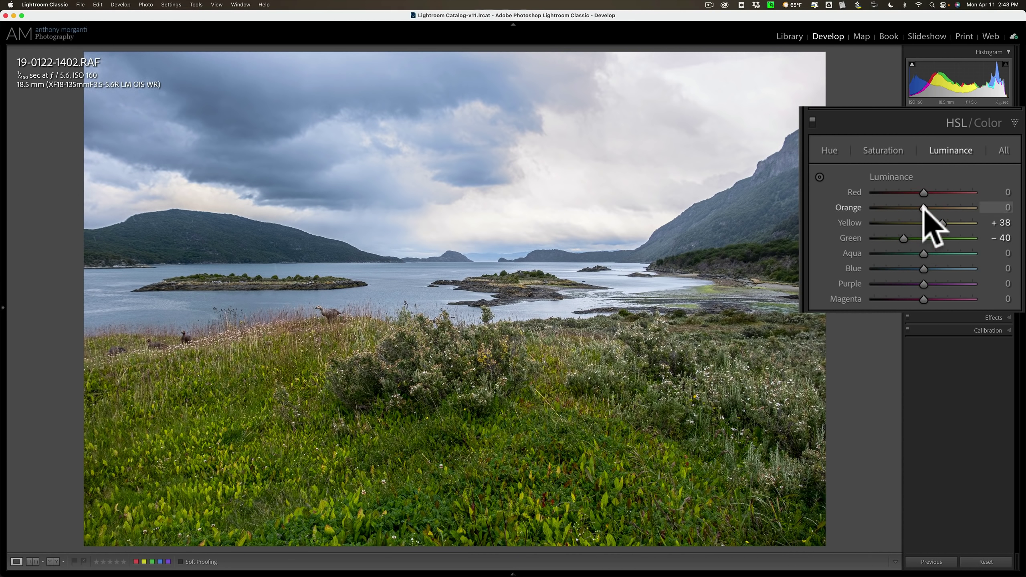
pyautogui.moveTo(922, 203); pyautogui.dragTo(936, 204)
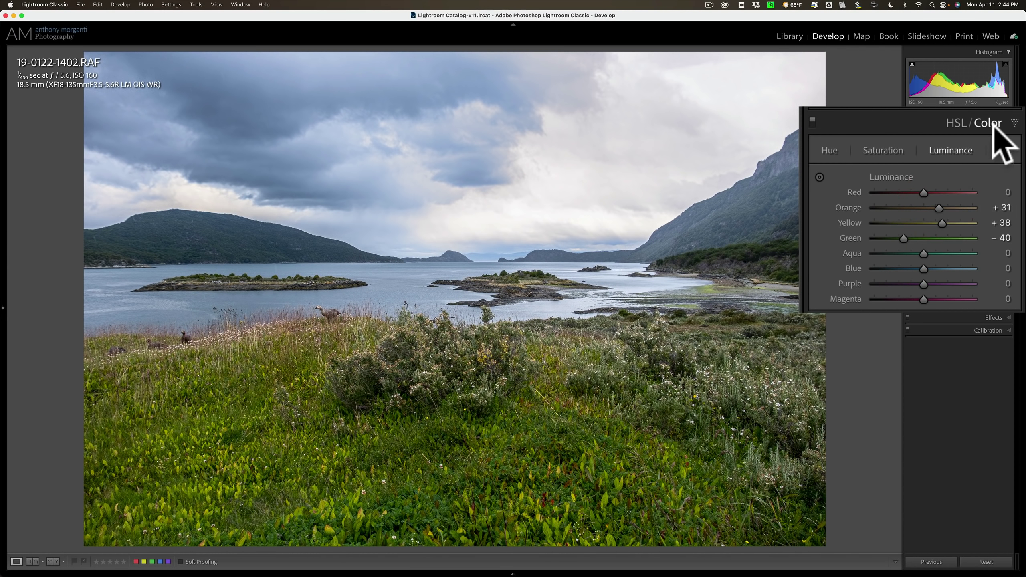
pyautogui.click(1008, 167)
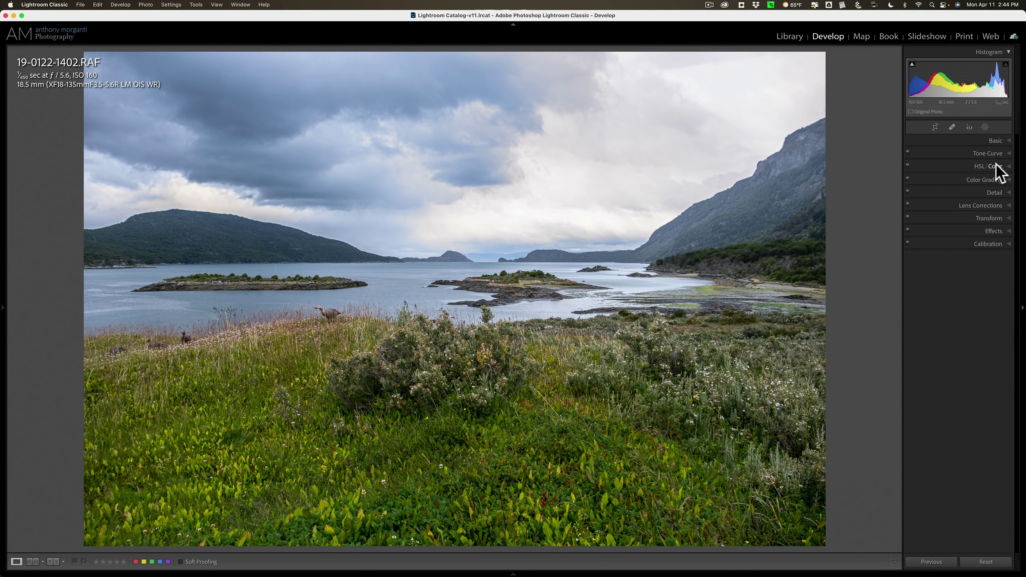
# Drag Exposure in the Basic panel down to -0.15, then collapse the panel
pyautogui.click(994, 140)
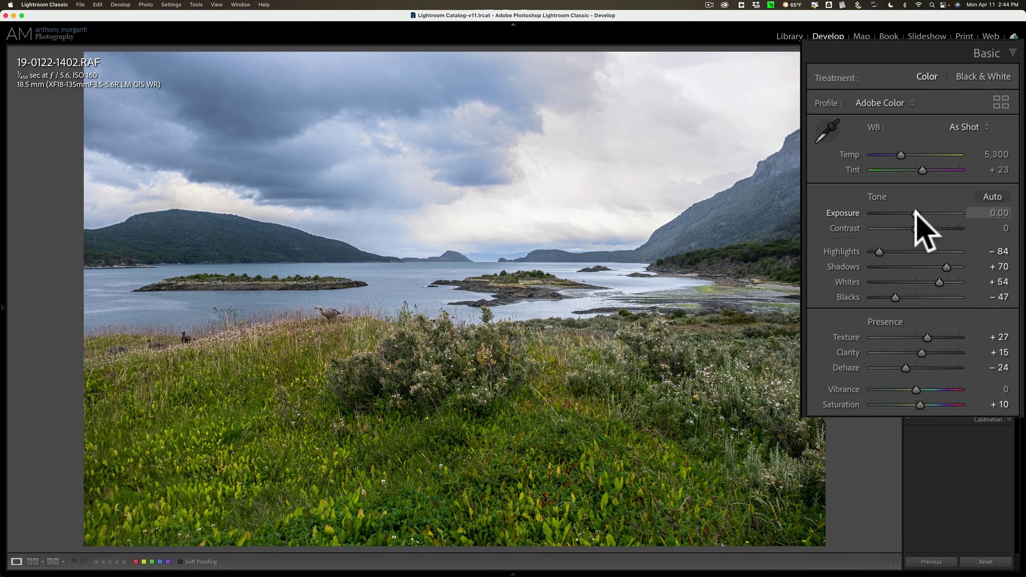
pyautogui.moveTo(916, 212); pyautogui.dragTo(914, 213)
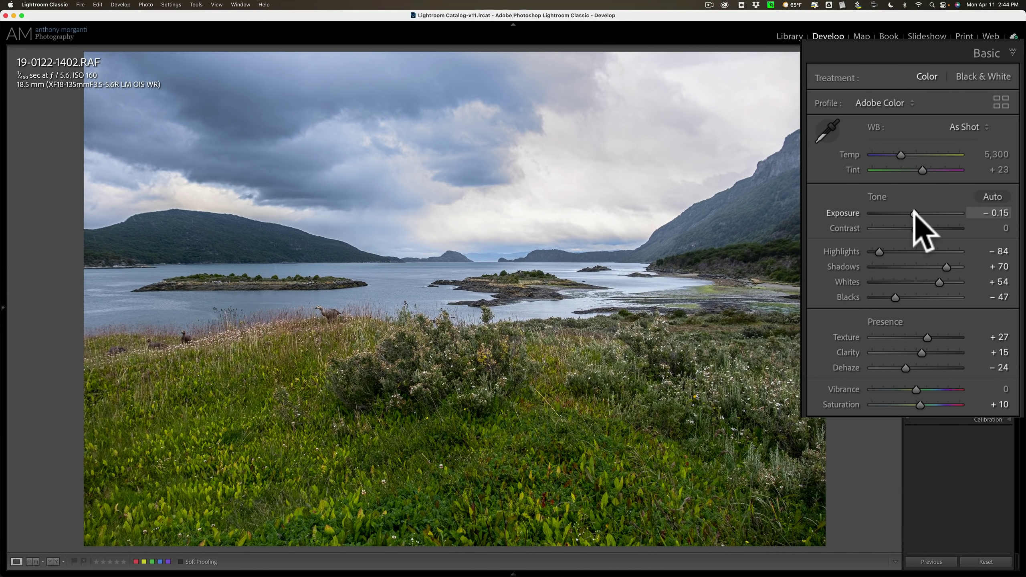
pyautogui.click(999, 140)
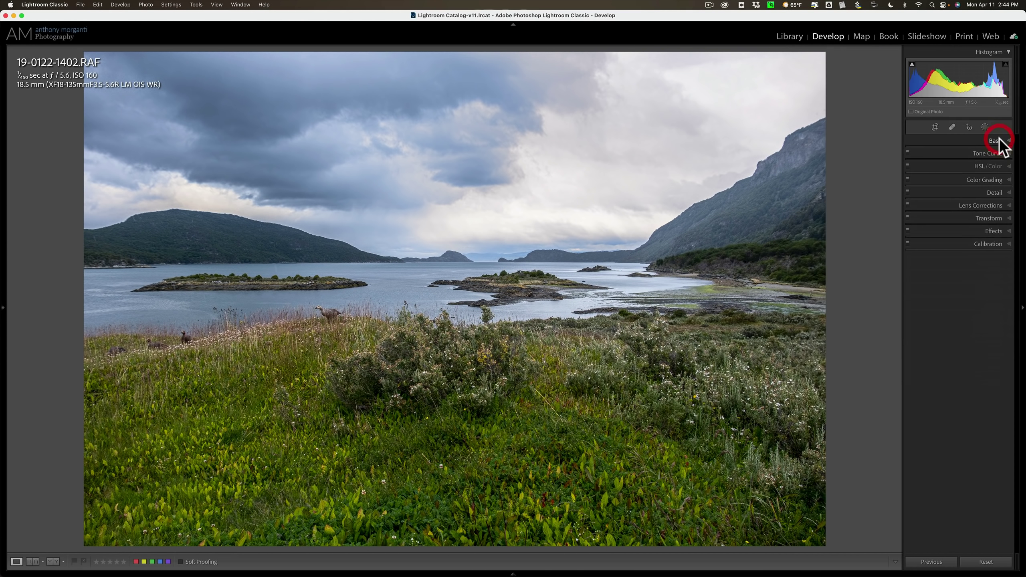
pyautogui.press('\\')
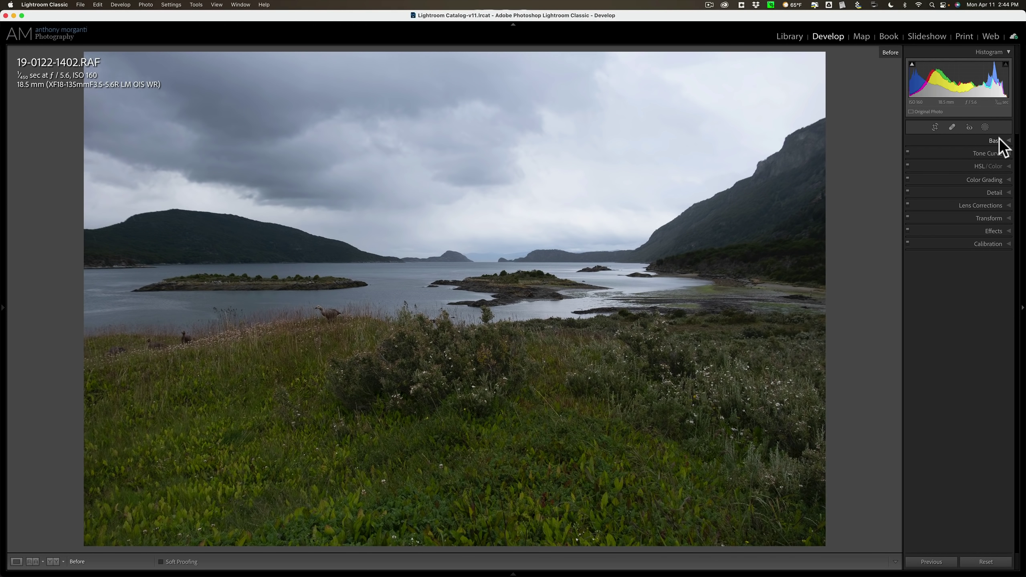
pyautogui.press('\\')
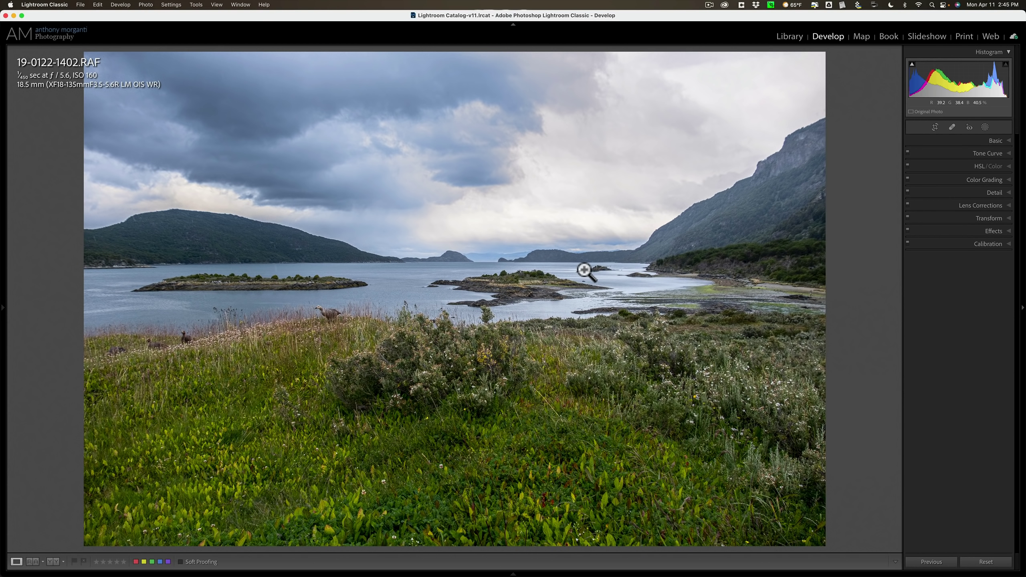
# With the Detail panel shown, zoom in on the landscape and sky to inspect noise
pyautogui.click(522, 304)
pyautogui.click(522, 304)
pyautogui.click(995, 191)
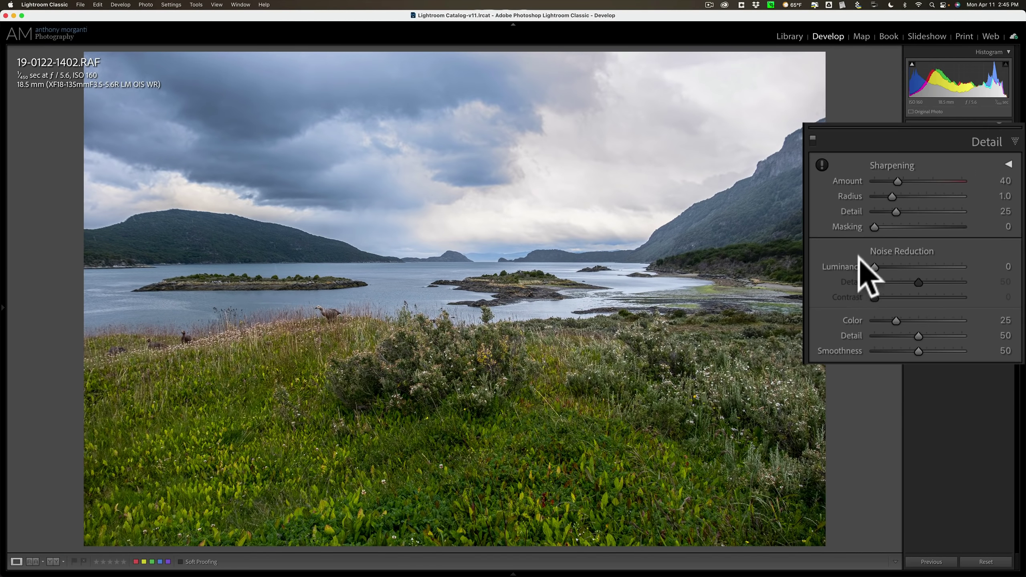
pyautogui.click(454, 241)
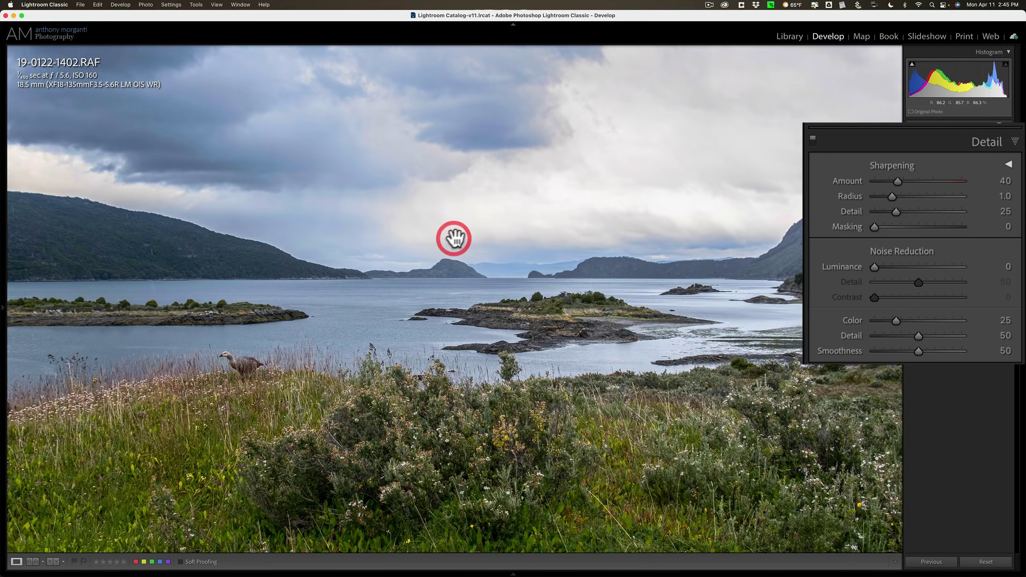
pyautogui.click(519, 232)
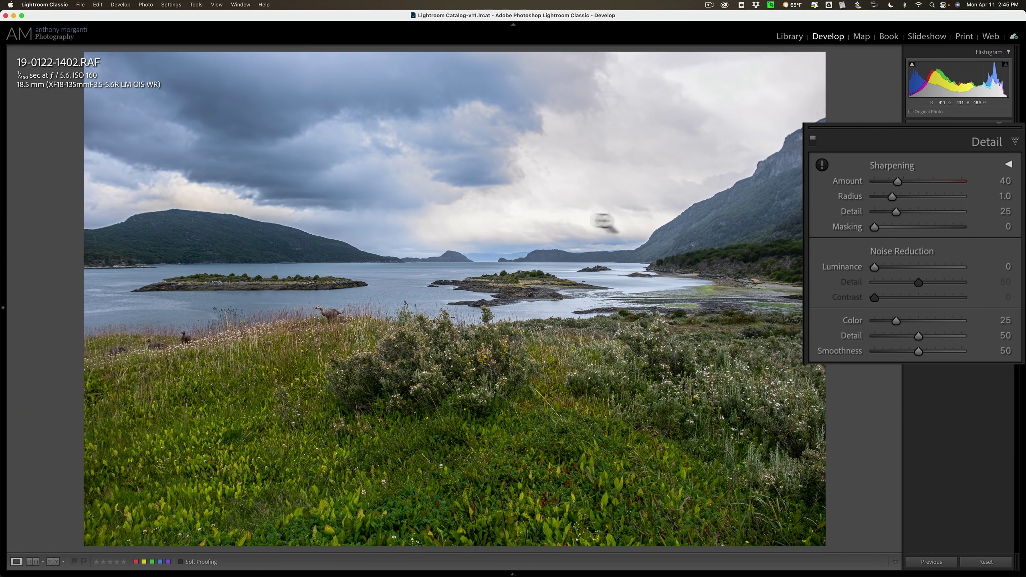
pyautogui.click(573, 218)
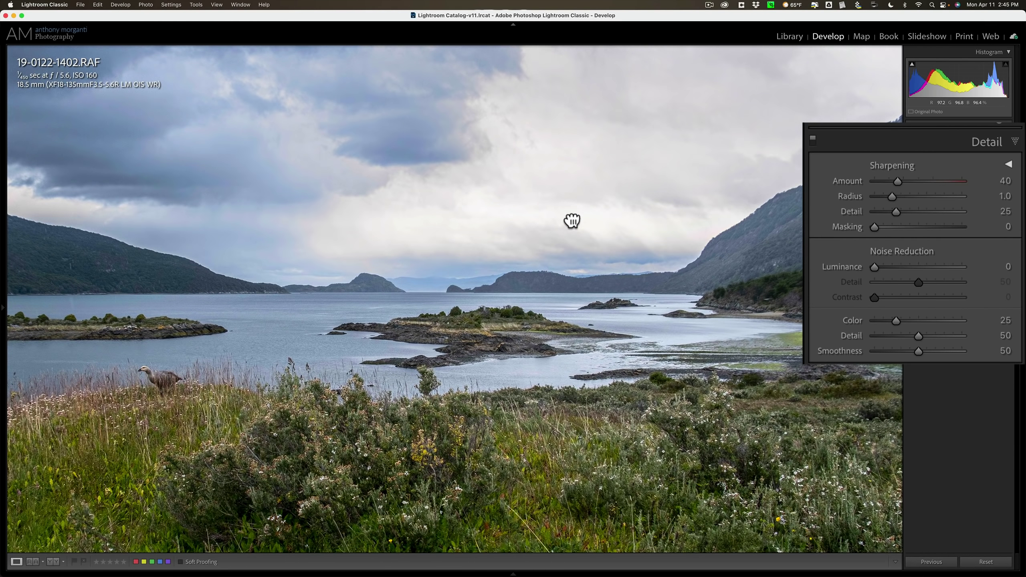
pyautogui.click(571, 218)
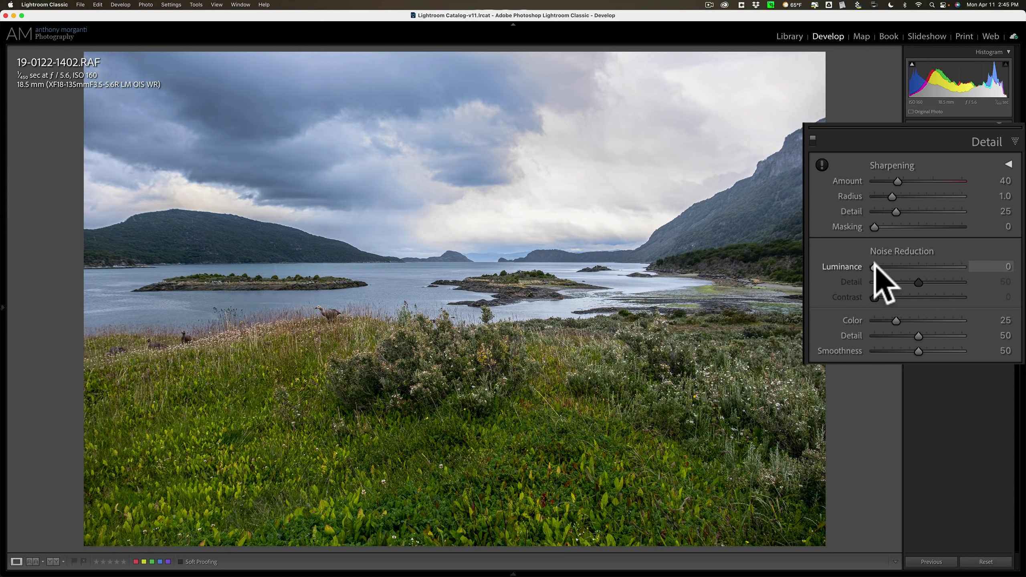
# Raise Luminance noise reduction slightly in the Detail panel
pyautogui.moveTo(876, 267); pyautogui.dragTo(892, 267)
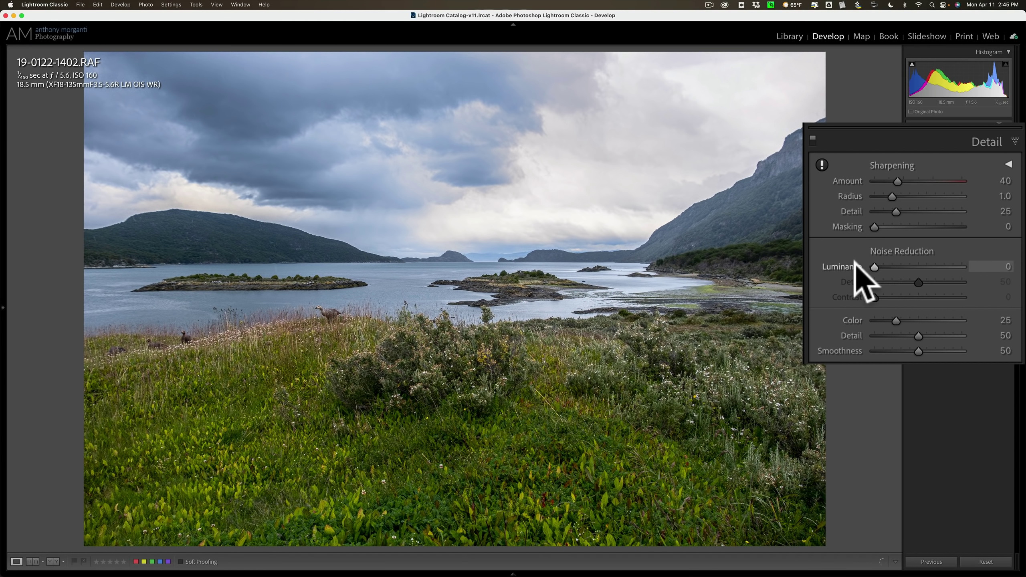
pyautogui.click(981, 142)
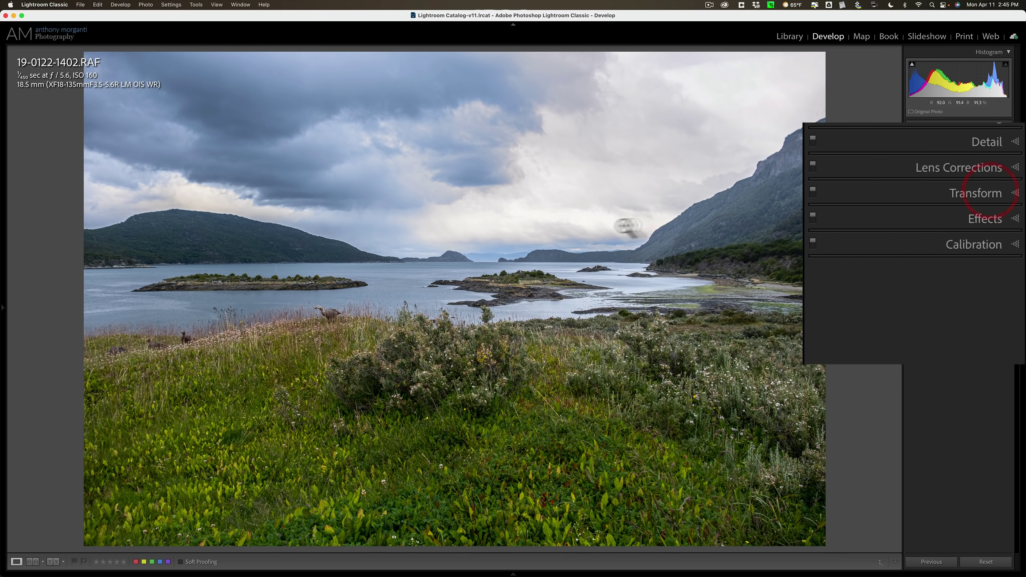
pyautogui.click(986, 143)
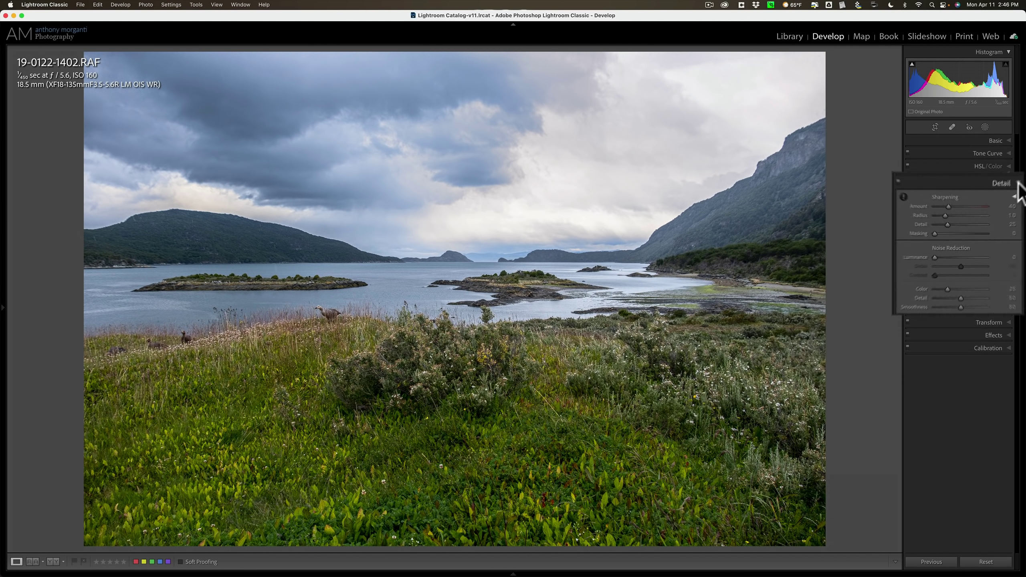
# Collapse the Detail panel and zoom to 1:1 for a final look at the landscape
pyautogui.click(1009, 192)
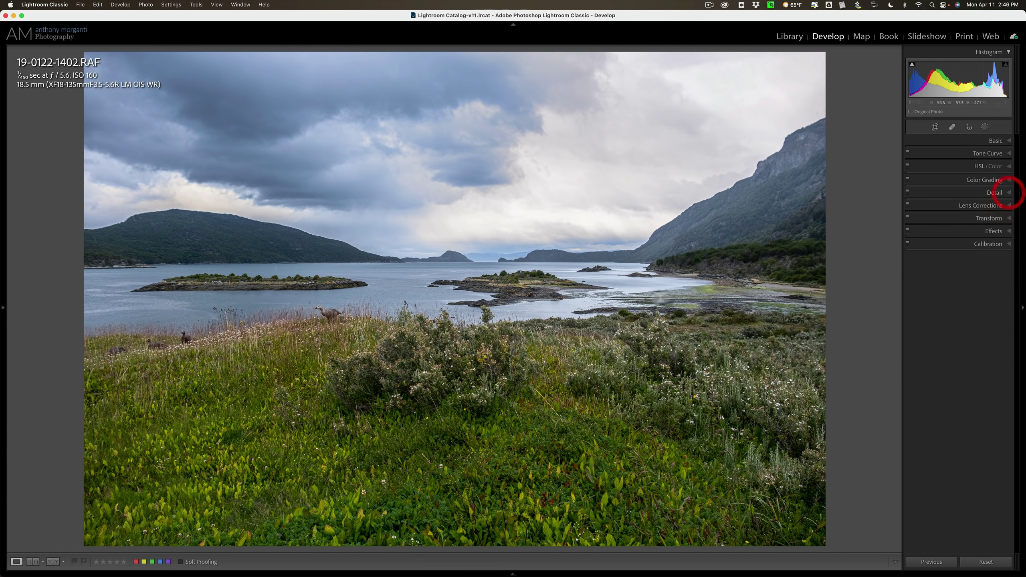
pyautogui.click(498, 288)
pyautogui.click(497, 287)
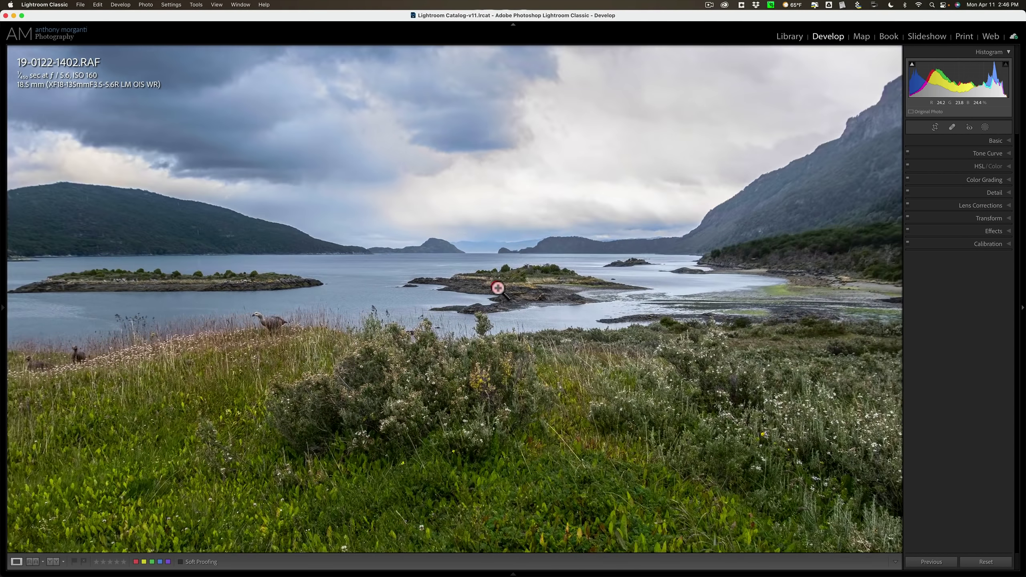